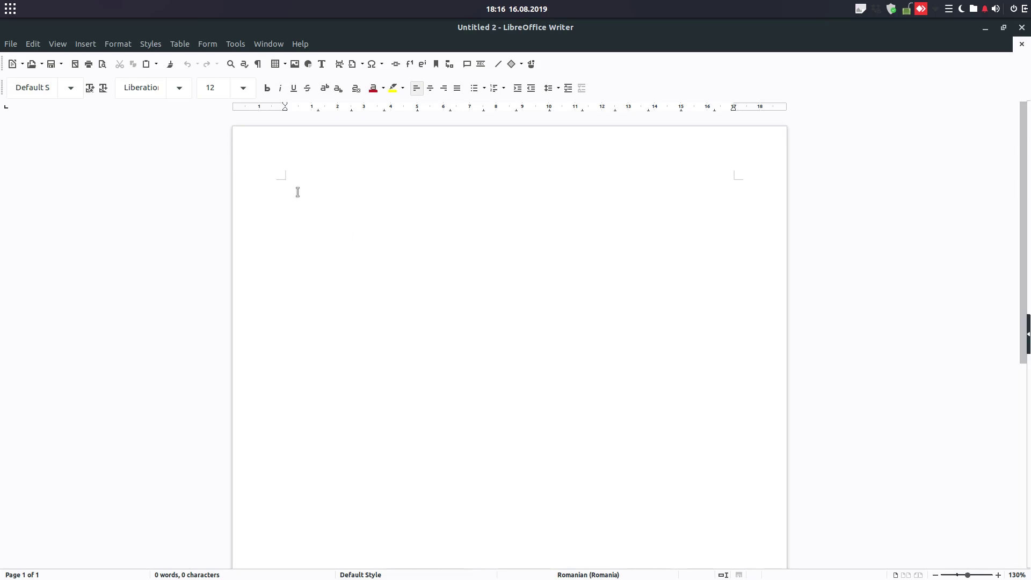
# Browse the Special Characters chooser, previewing ], ® and °, without inserting anything.
pyautogui.click(86, 44)
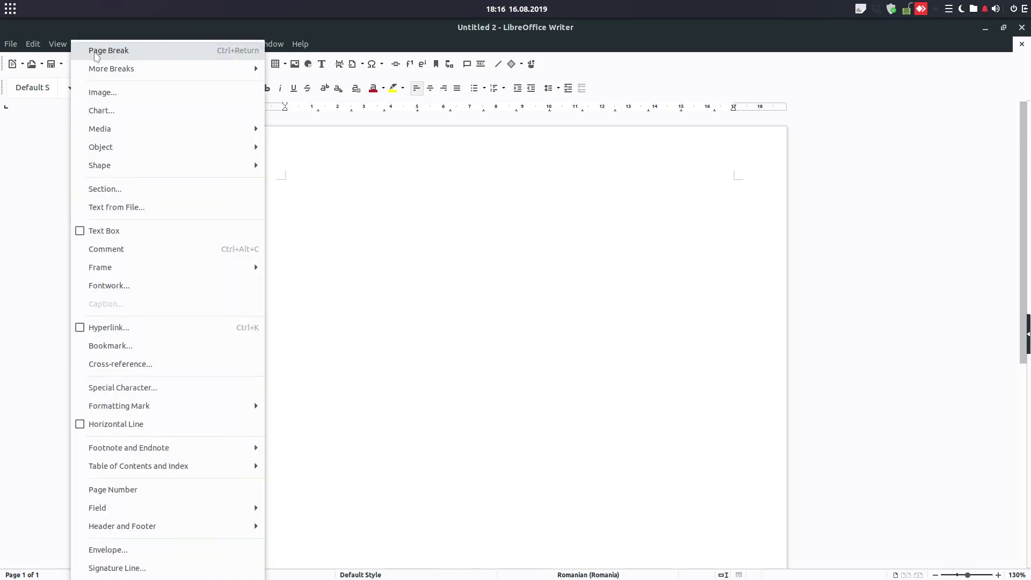
pyautogui.click(136, 390)
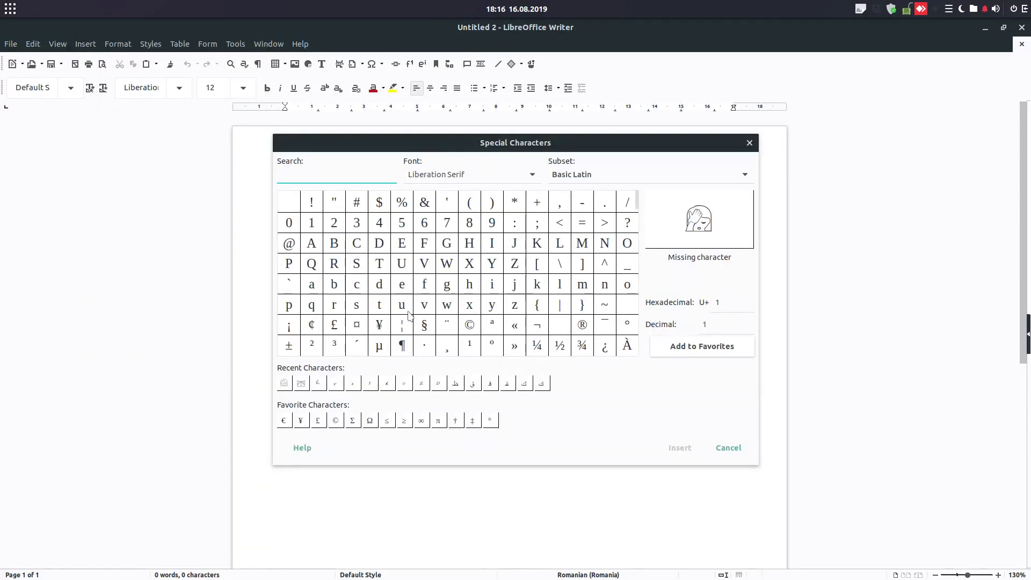
pyautogui.click(714, 442)
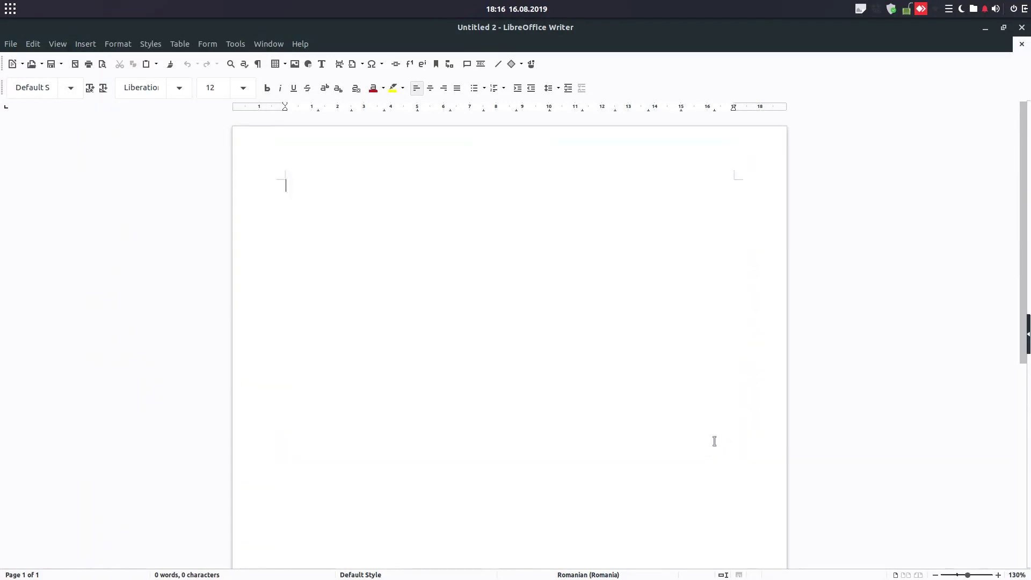
pyautogui.click(382, 65)
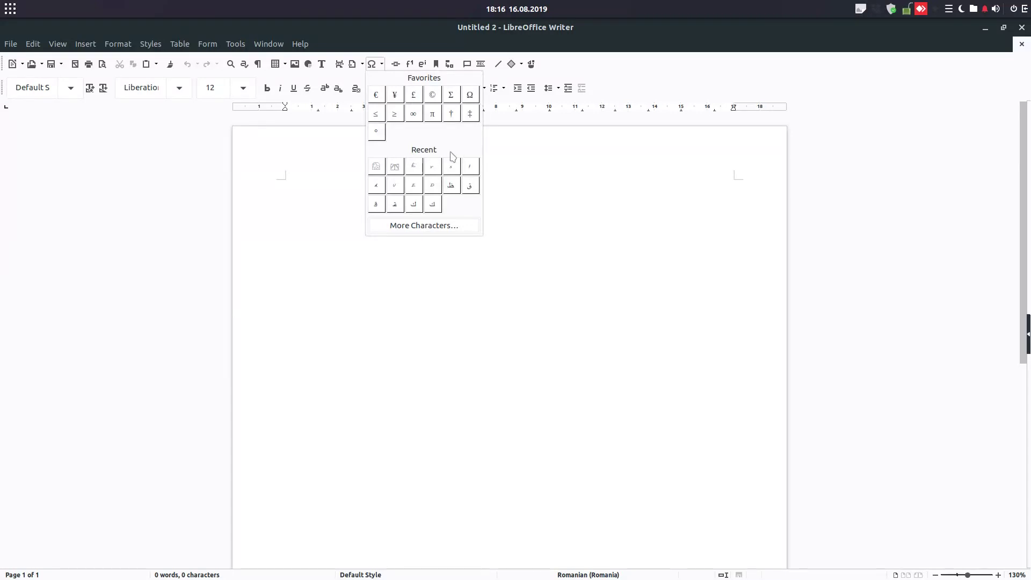
pyautogui.click(457, 232)
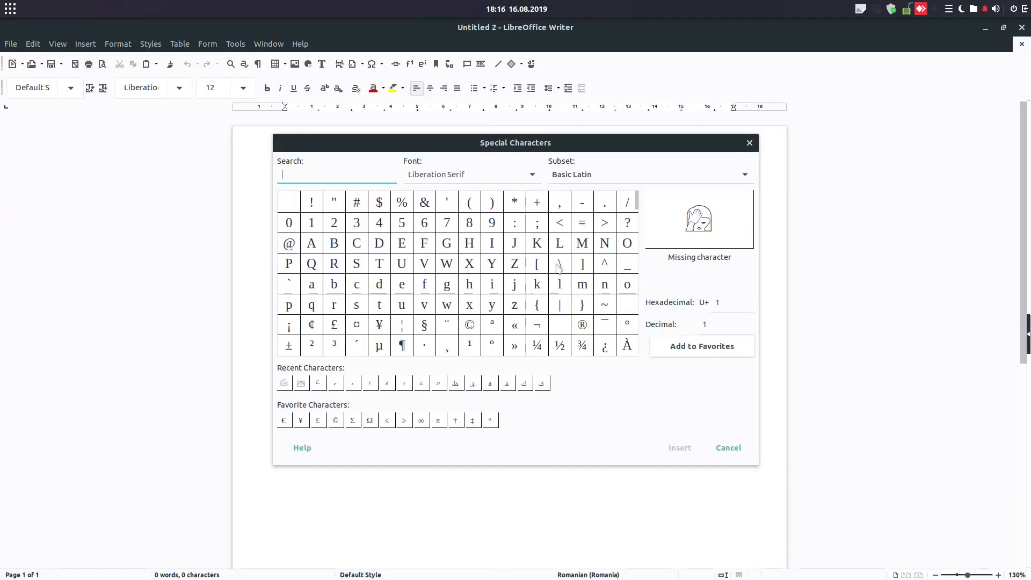
pyautogui.click(581, 267)
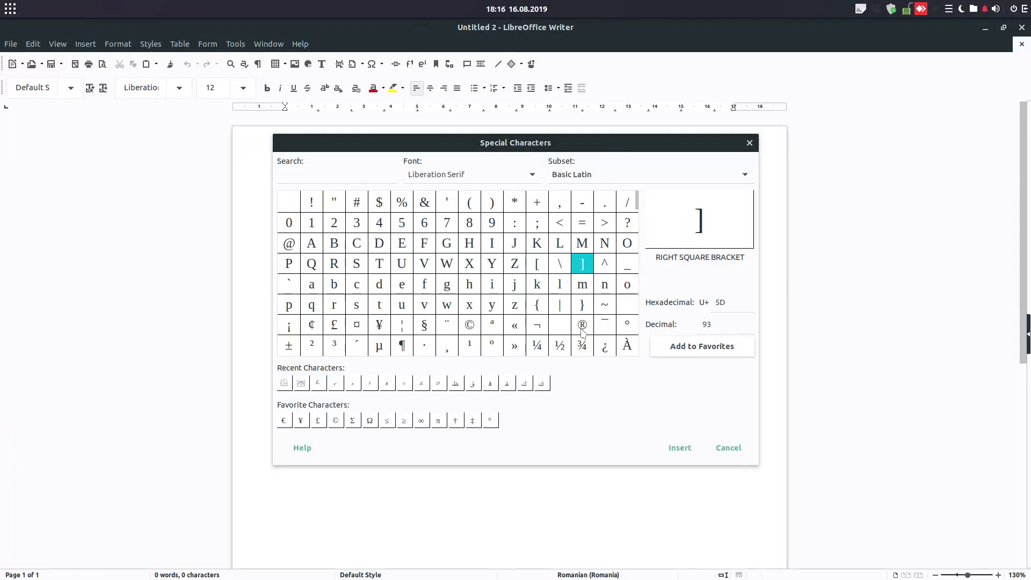
pyautogui.click(582, 326)
pyautogui.click(627, 329)
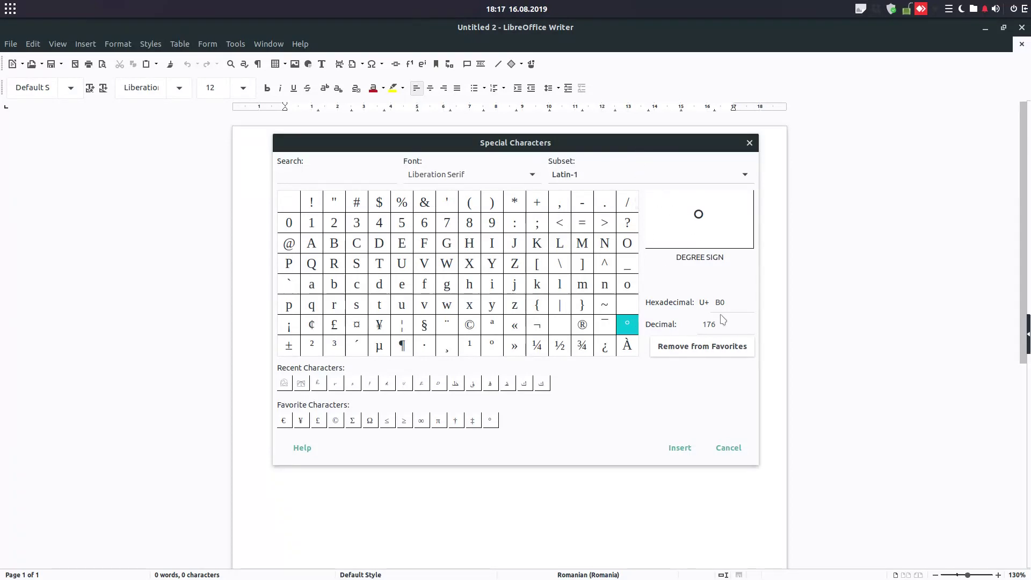
pyautogui.click(746, 450)
# Insert a degree sign (°) at the start of the empty page.
pyautogui.scroll(5, 638, 403)
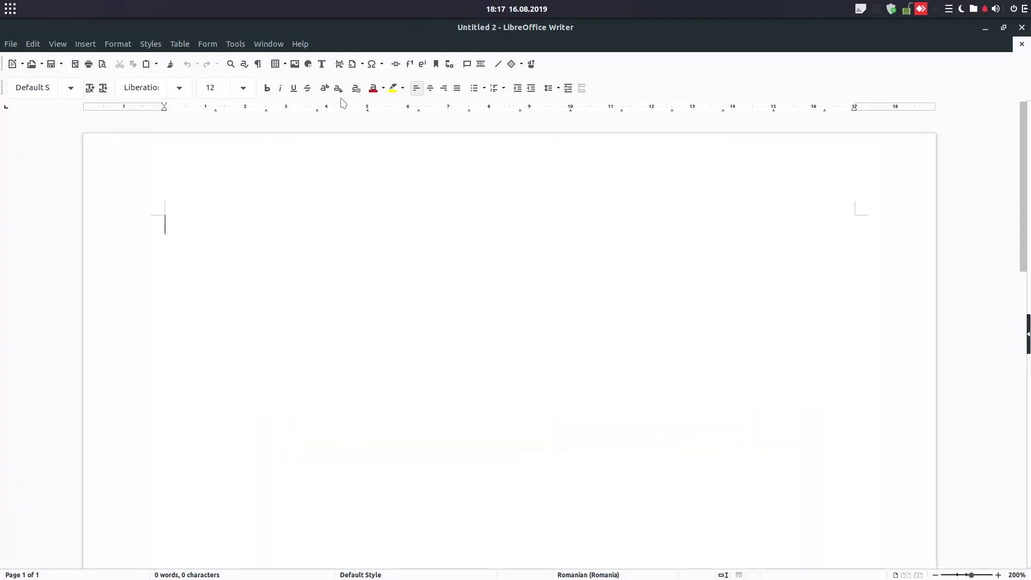
pyautogui.click(372, 65)
pyautogui.click(416, 224)
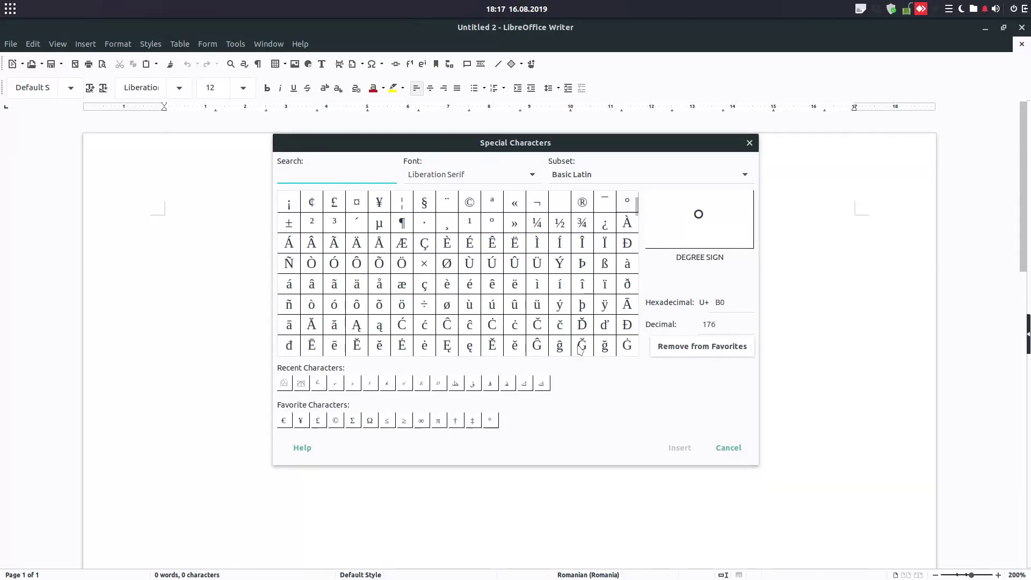
pyautogui.scroll(3, 615, 281)
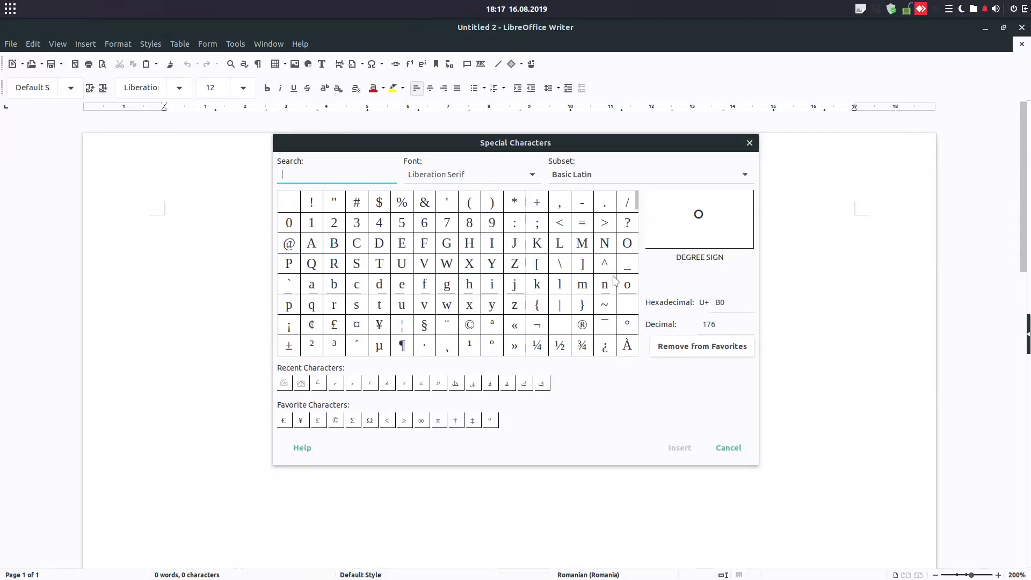
pyautogui.click(629, 325)
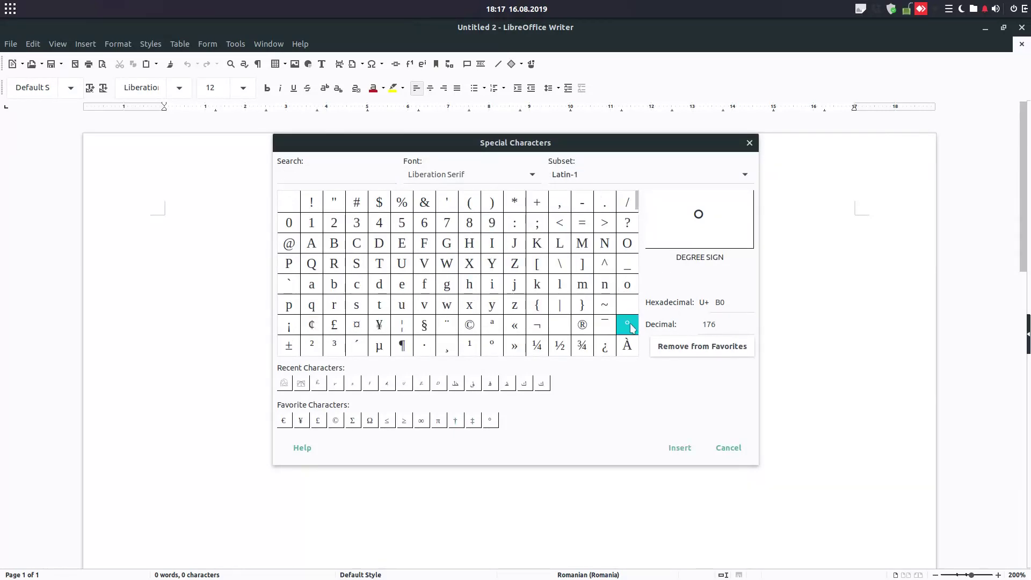
pyautogui.click(679, 449)
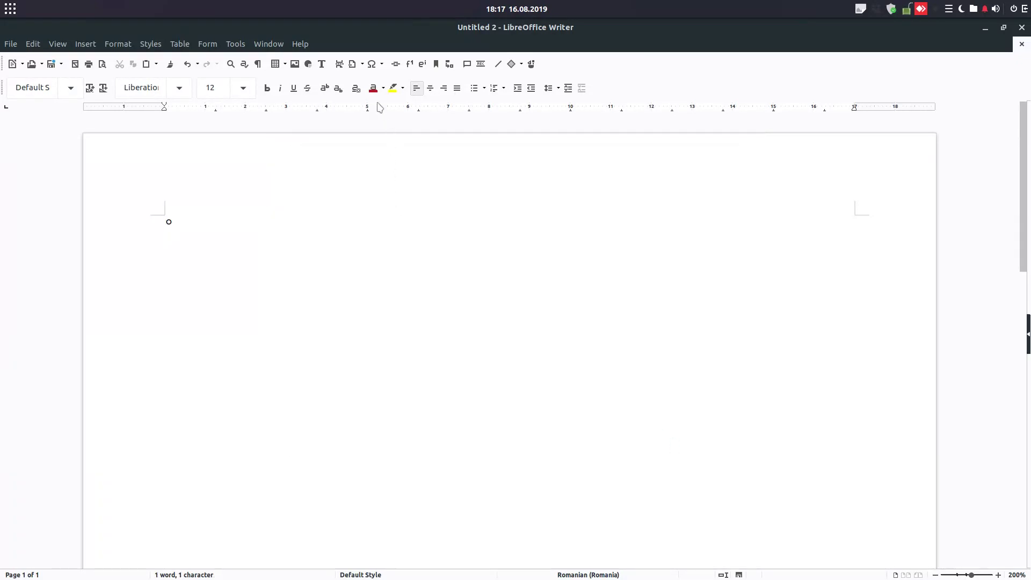
# Add another °, then ¾, Ì, Ü and ú after the first degree sign.
pyautogui.click(376, 64)
pyautogui.click(454, 226)
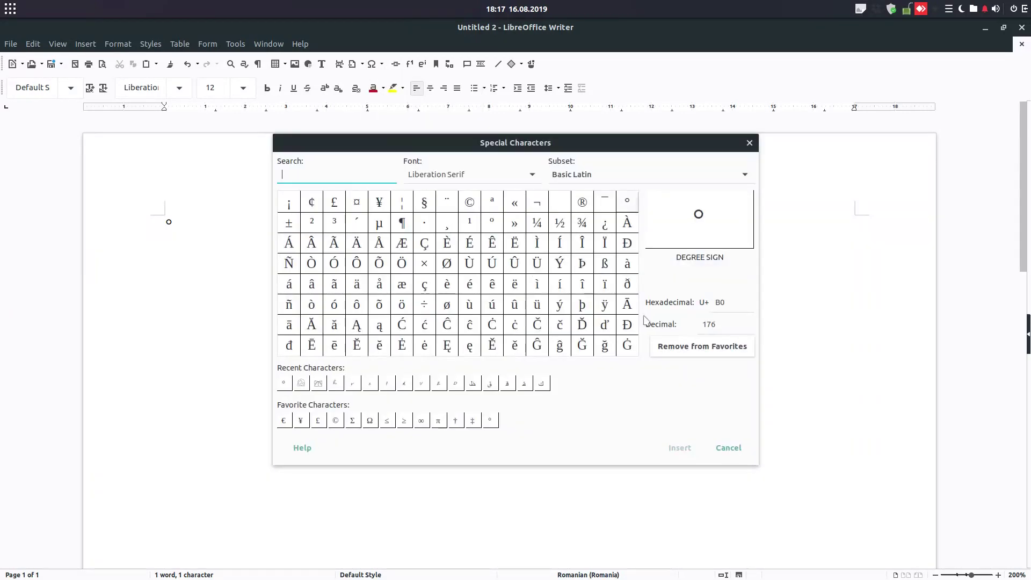
pyautogui.click(625, 208)
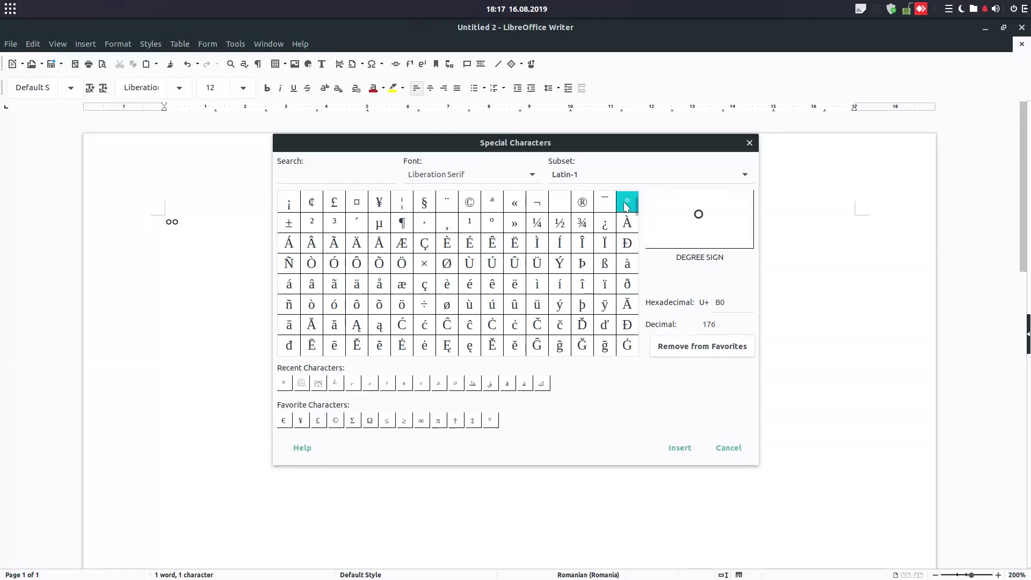
pyautogui.doubleClick(583, 226)
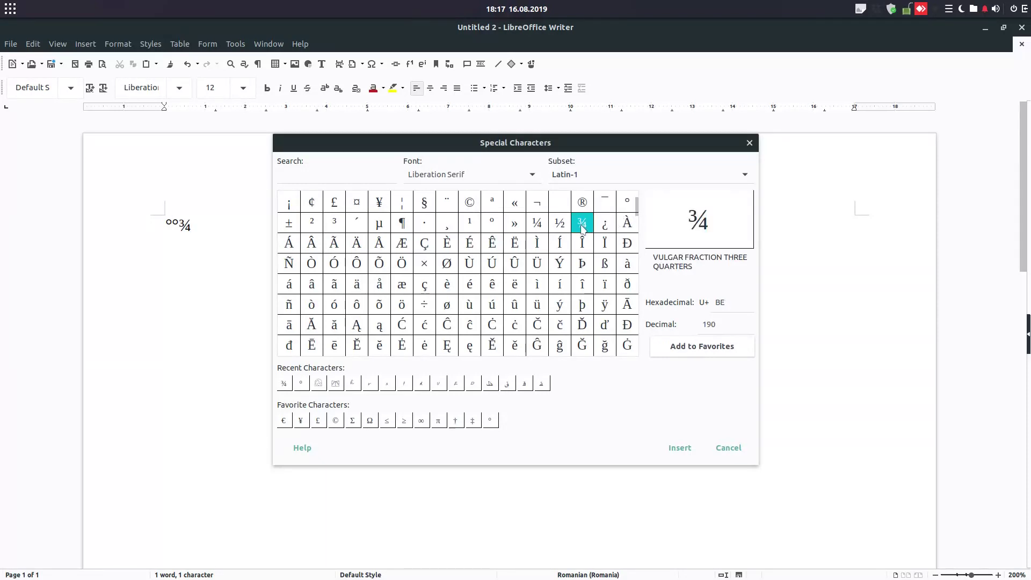
pyautogui.doubleClick(540, 242)
pyautogui.doubleClick(539, 264)
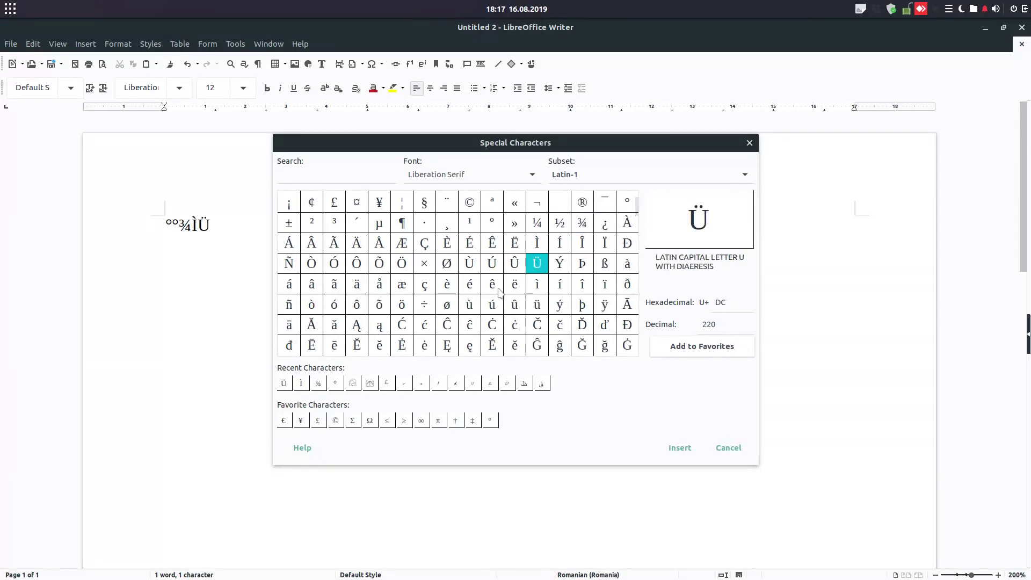
pyautogui.doubleClick(494, 306)
# Continue the line with ç, æ, Ò and ¶, finishing with ď.
pyautogui.doubleClick(425, 285)
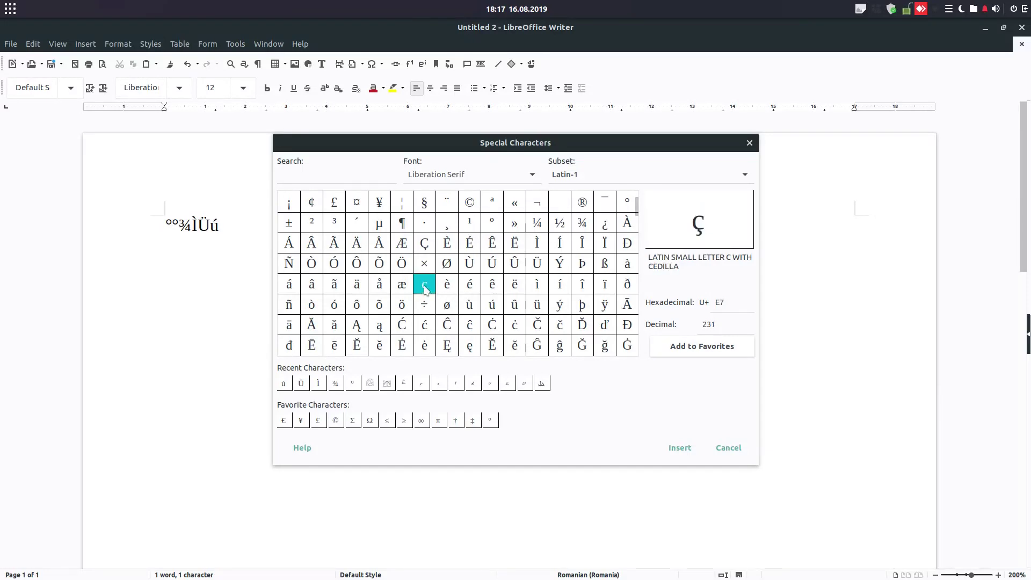
pyautogui.doubleClick(400, 288)
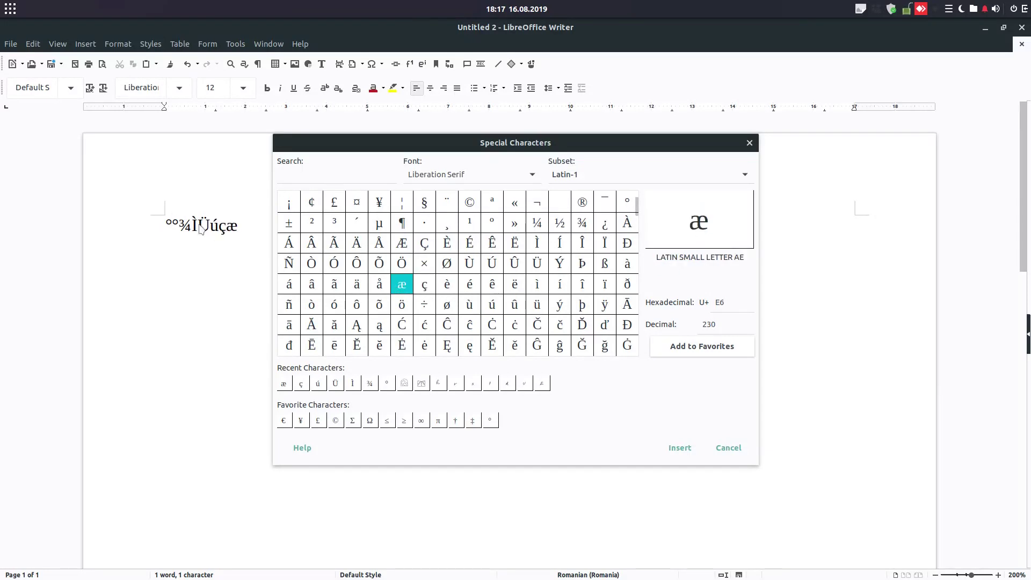
pyautogui.doubleClick(312, 264)
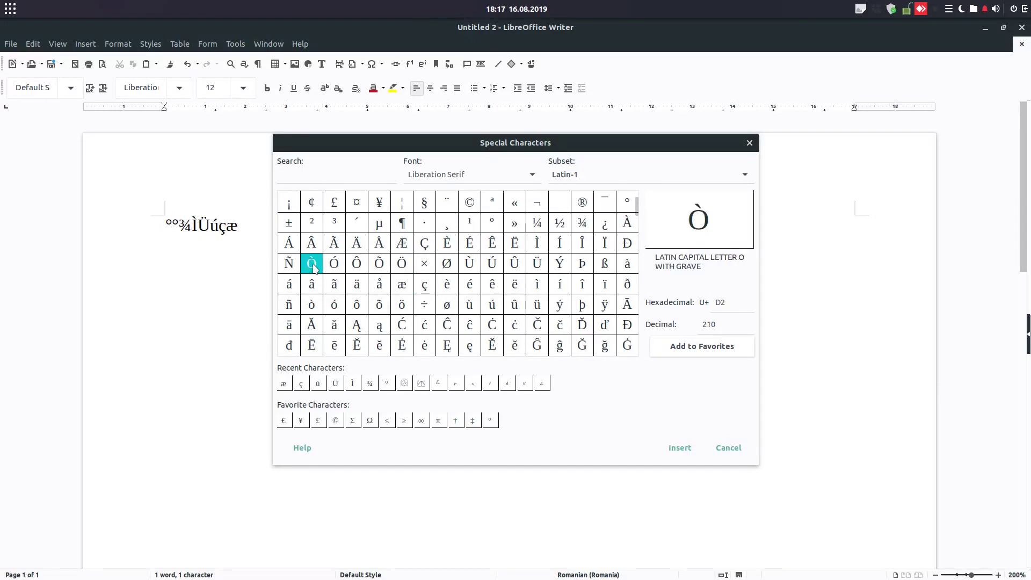
pyautogui.click(403, 226)
pyautogui.doubleClick(403, 228)
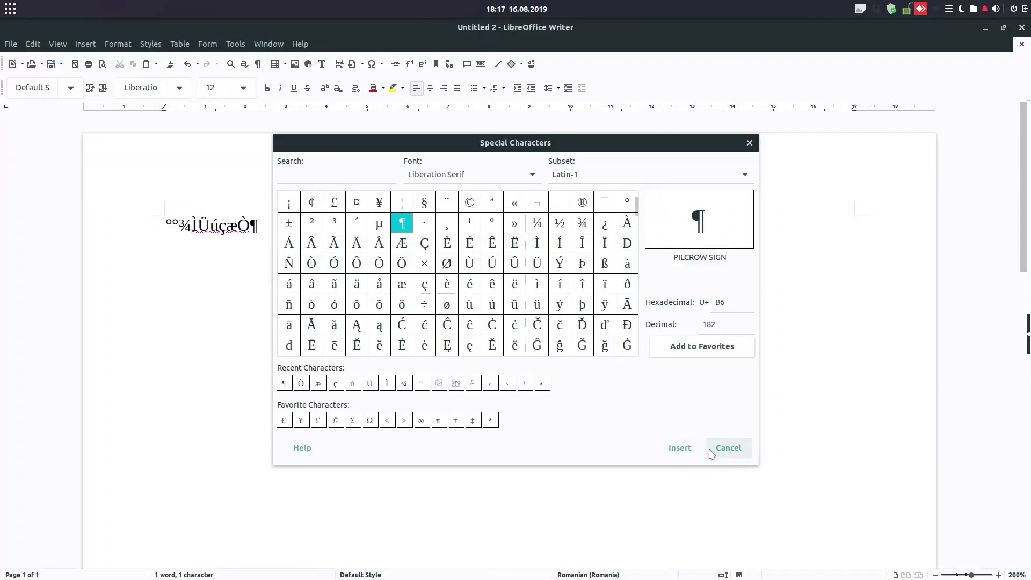
pyautogui.click(607, 331)
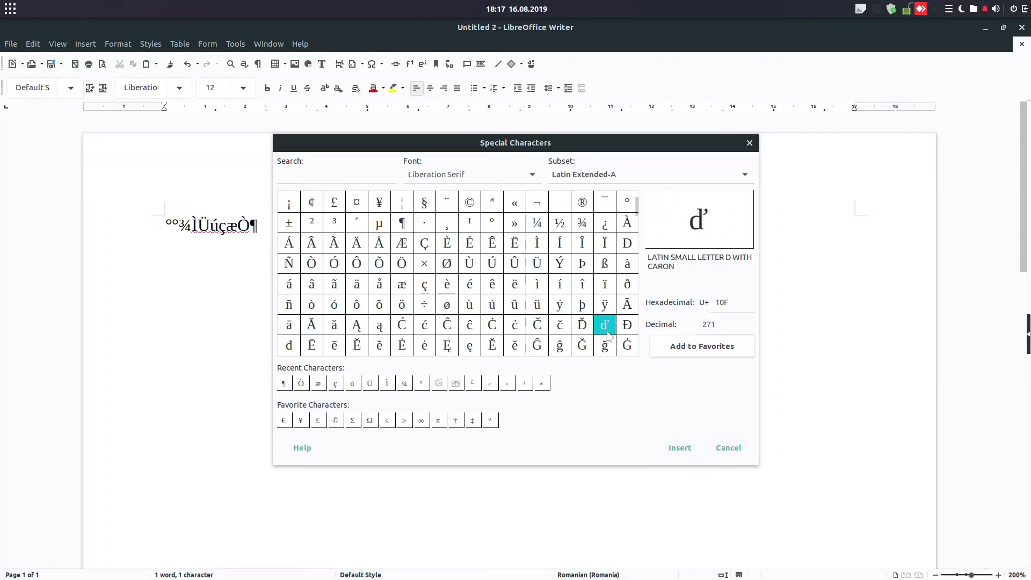
pyautogui.click(679, 447)
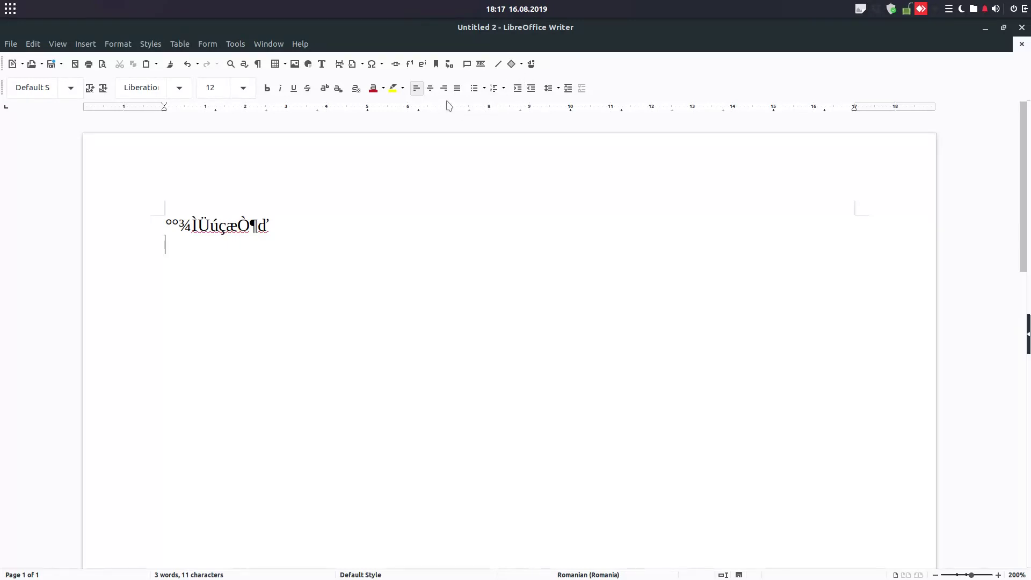
# Write line two as ¾fdfd¶dfdfÜ, taking ¾, ¶ and Ü from the Recent characters.
pyautogui.click(382, 66)
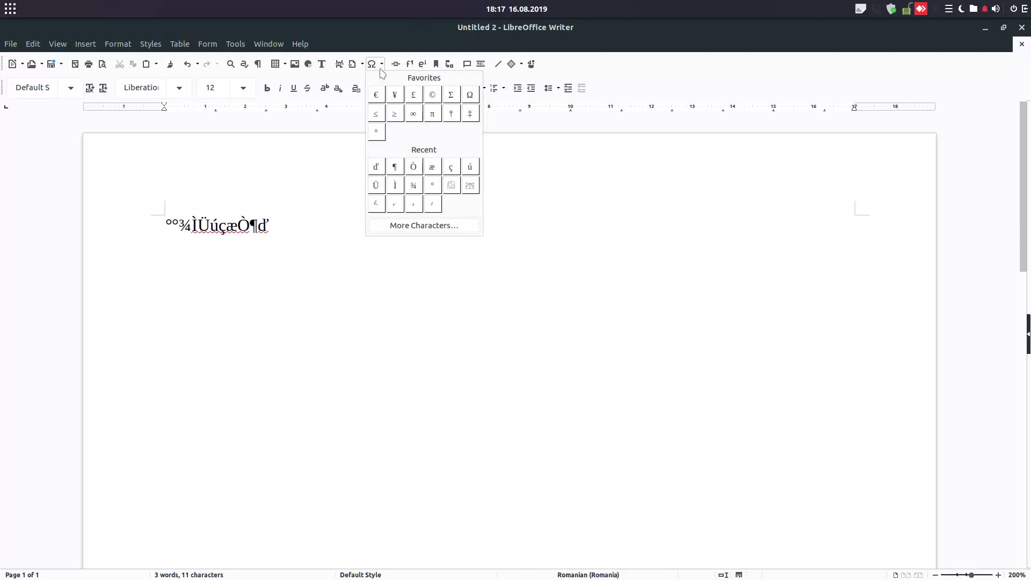
pyautogui.click(414, 186)
pyautogui.write('fdfd')
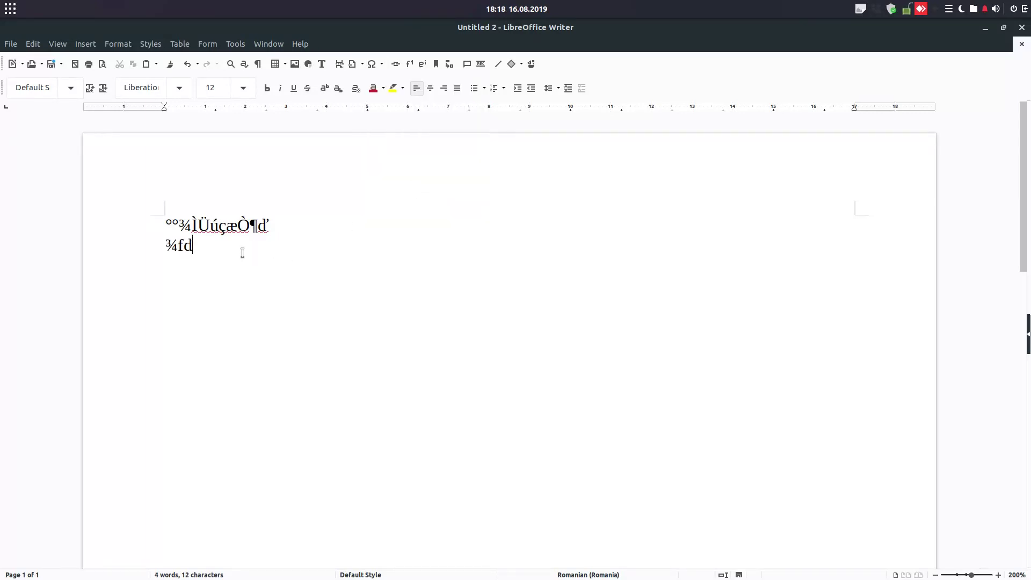
pyautogui.click(375, 64)
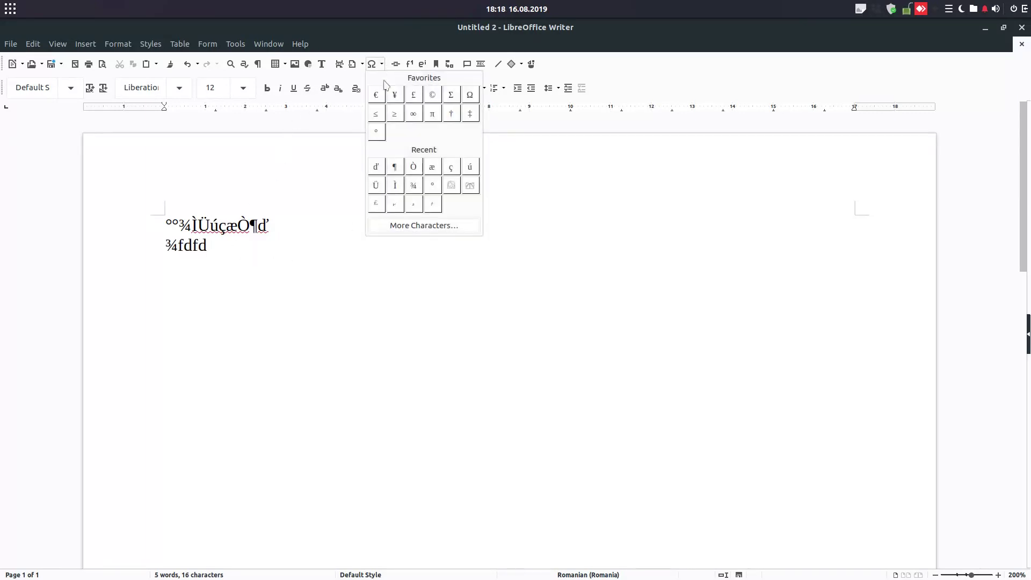
pyautogui.click(395, 175)
pyautogui.write('dfdf')
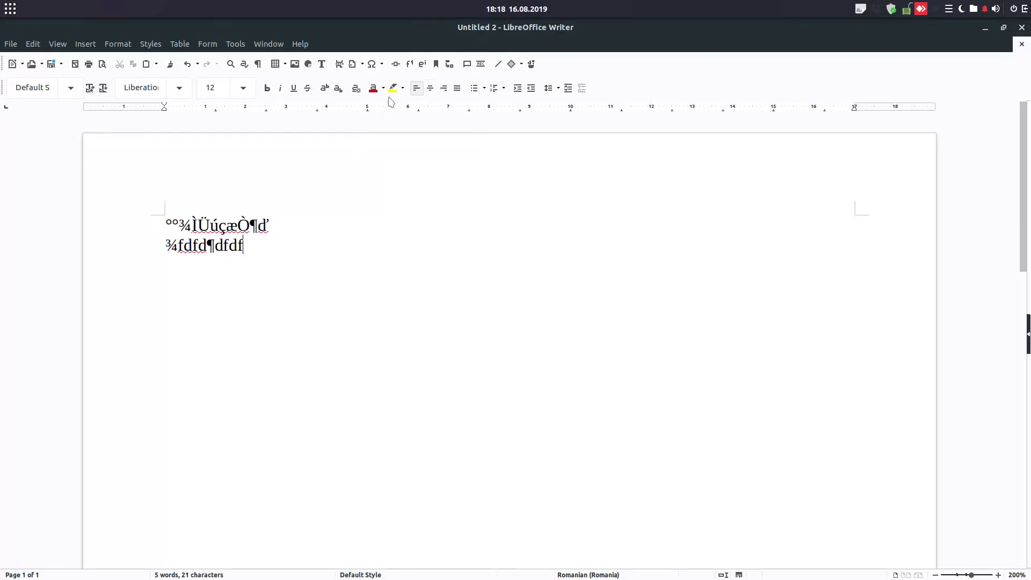
pyautogui.click(375, 64)
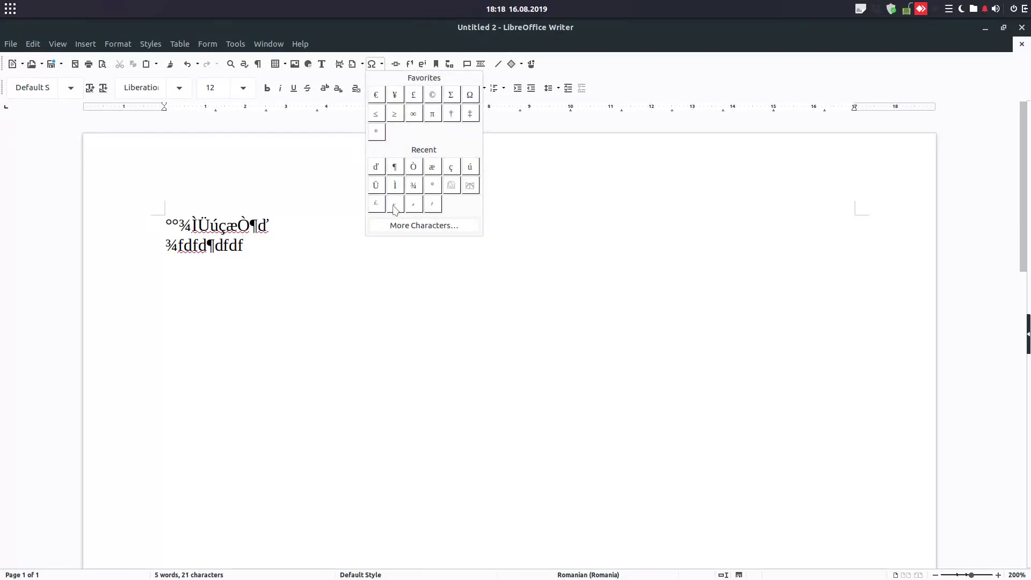
pyautogui.click(377, 186)
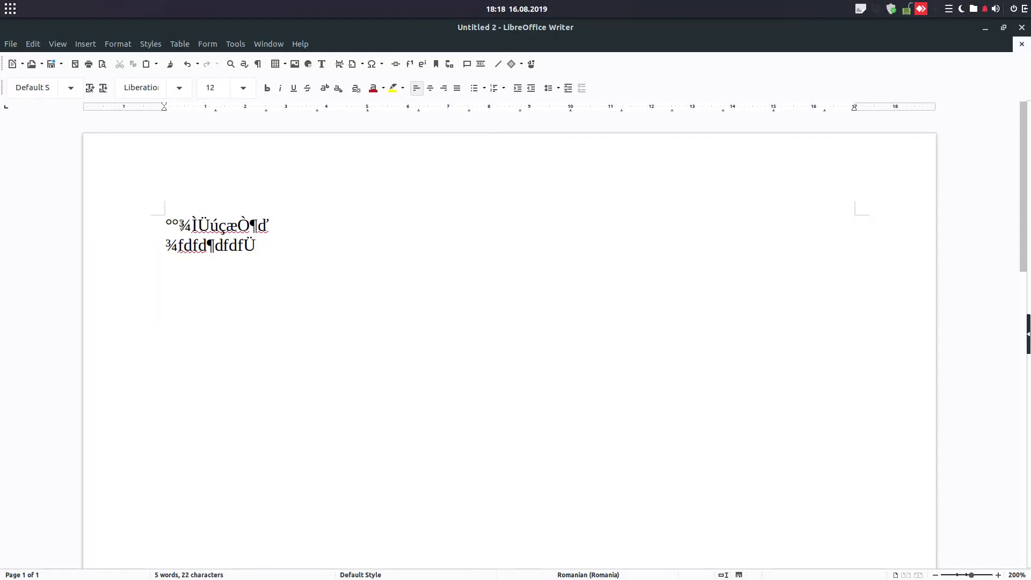
pyautogui.click(374, 65)
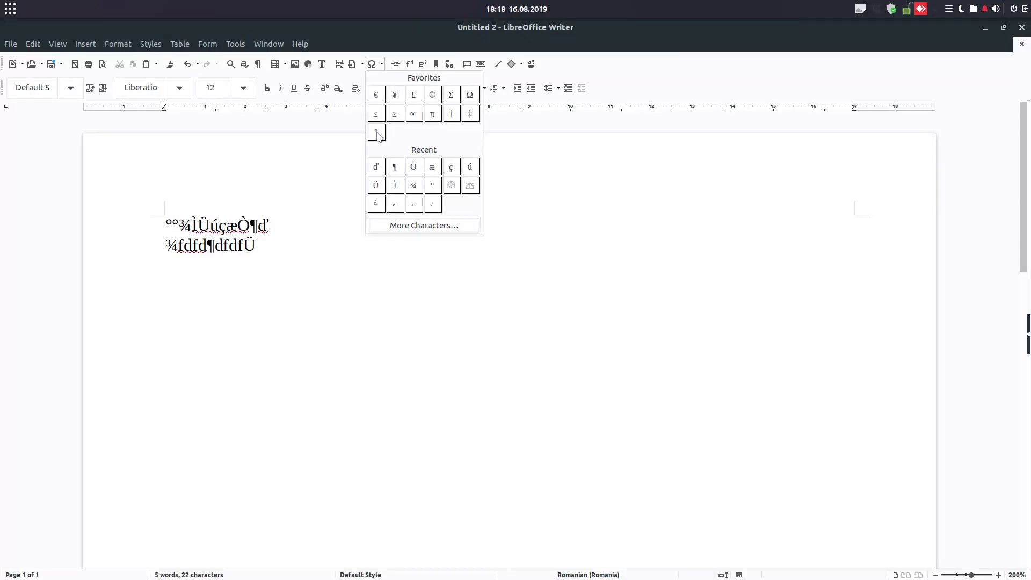
# Add COMBINING LATIN SMALL LETTER M to Favorites and cancel without inserting it.
pyautogui.click(414, 225)
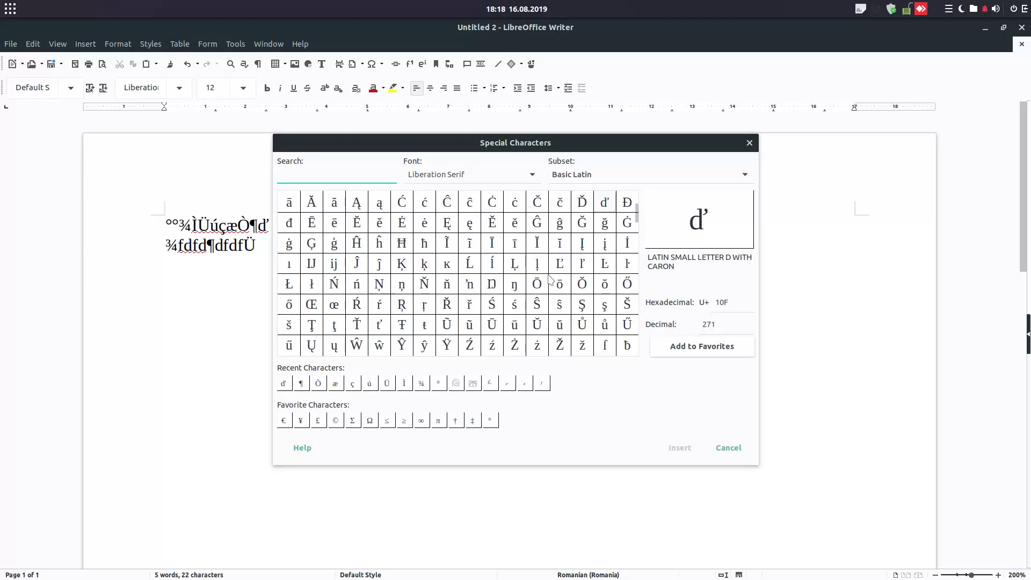
pyautogui.scroll(-4, 395, 267)
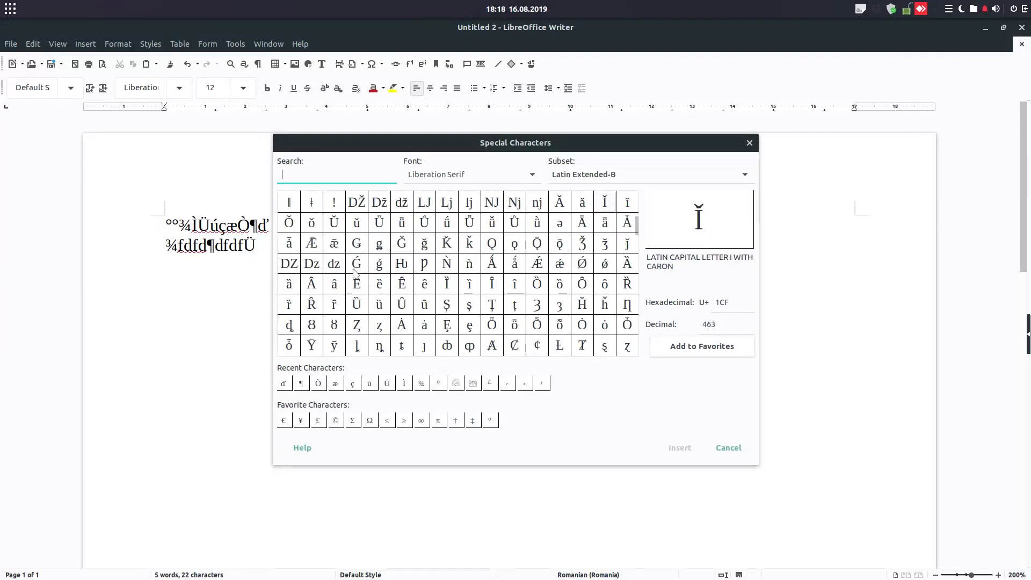
pyautogui.scroll(-6, 355, 272)
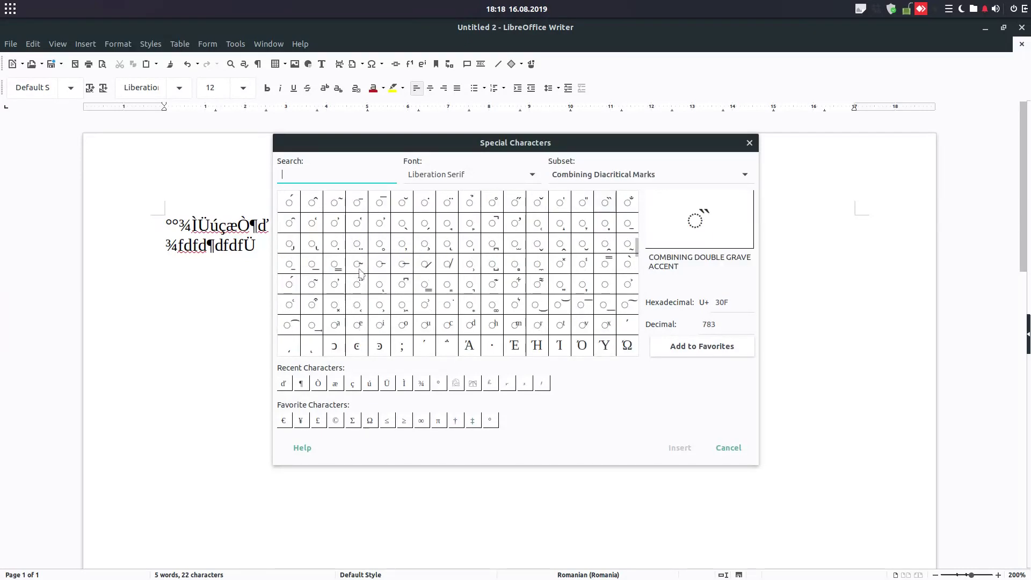
pyautogui.click(517, 325)
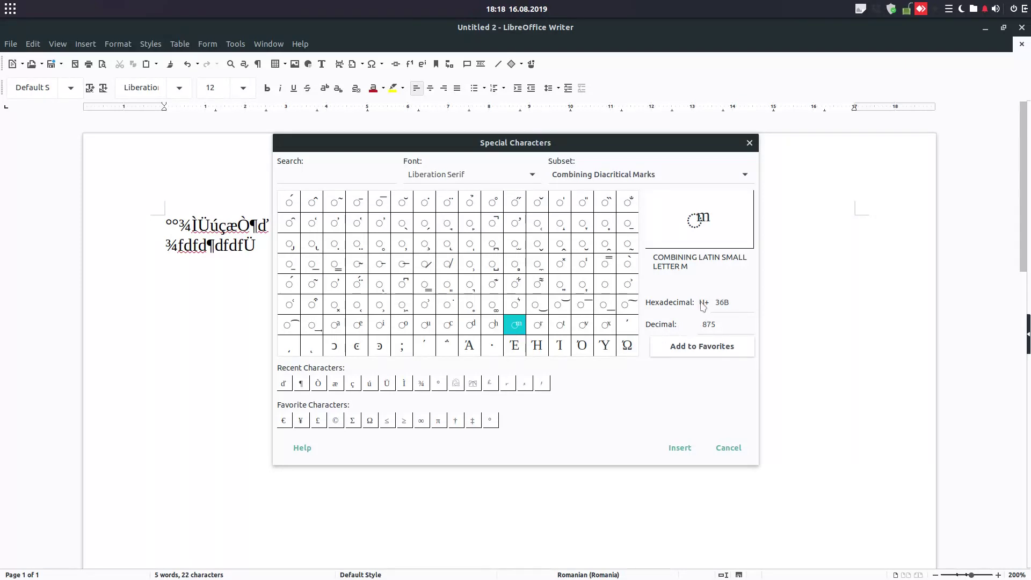
pyautogui.click(704, 355)
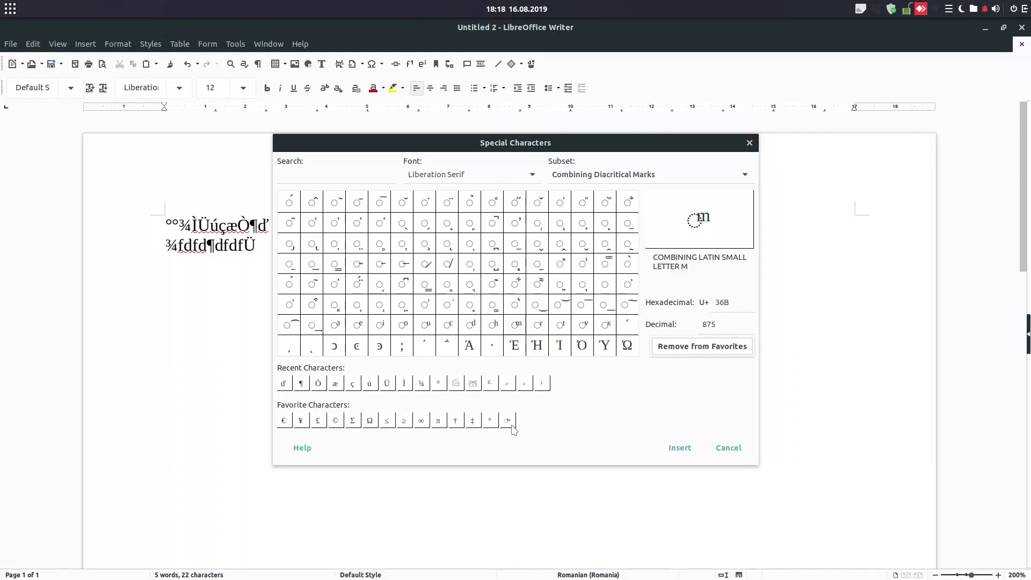
pyautogui.click(728, 447)
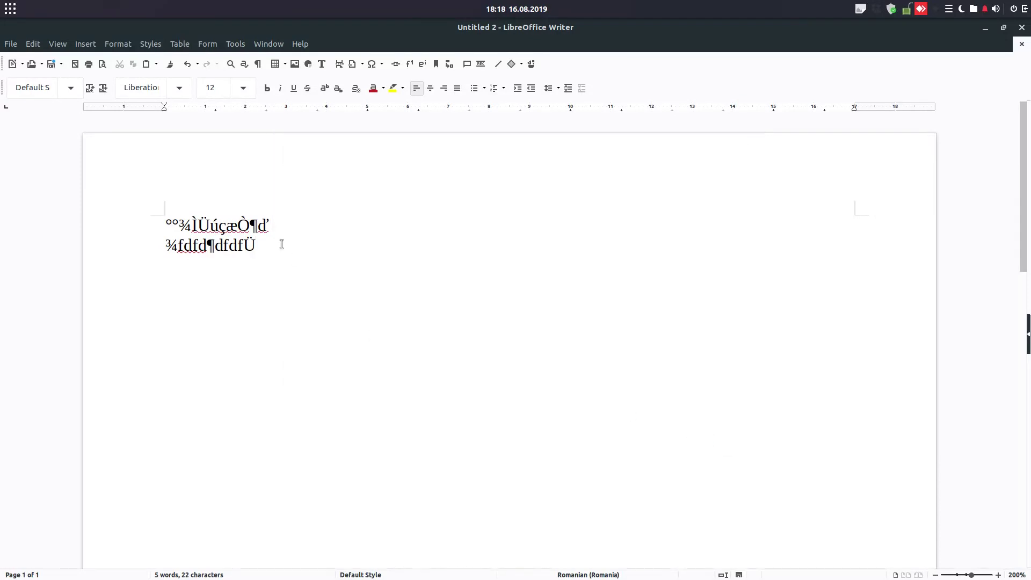
# Insert the favourite combining m after Ü and set it to 40 pt.
pyautogui.click(381, 64)
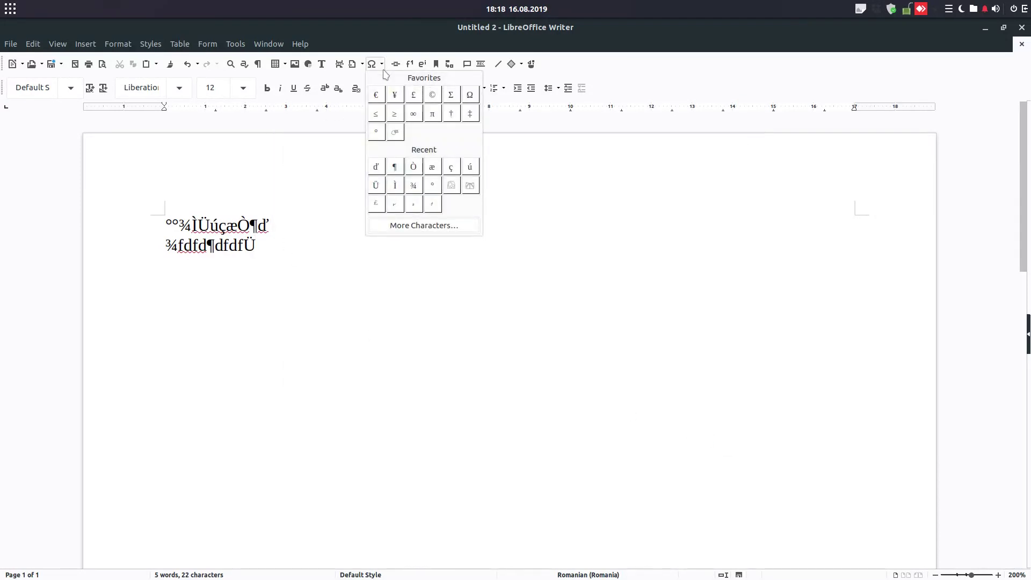
pyautogui.click(395, 132)
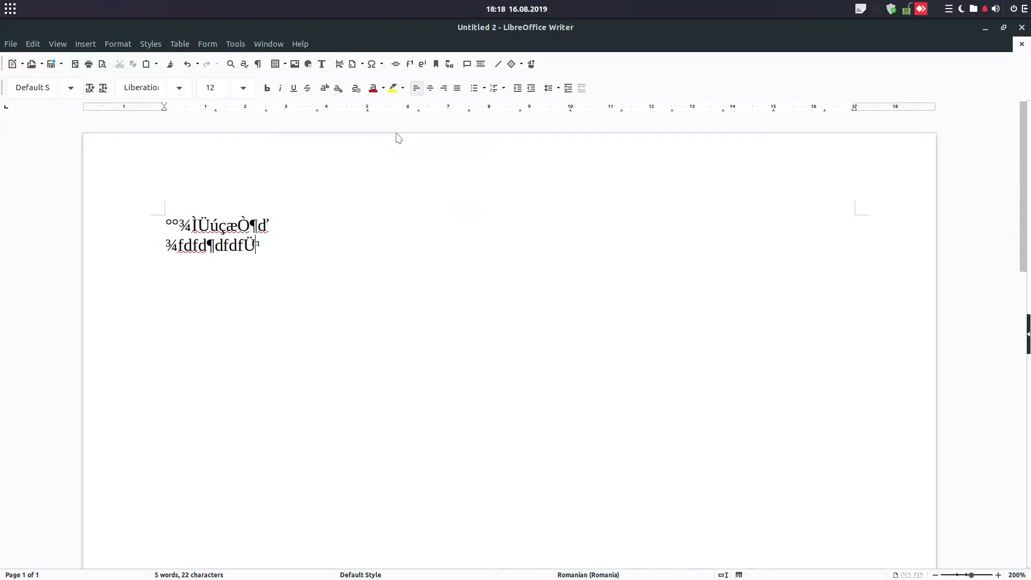
pyautogui.doubleClick(257, 246)
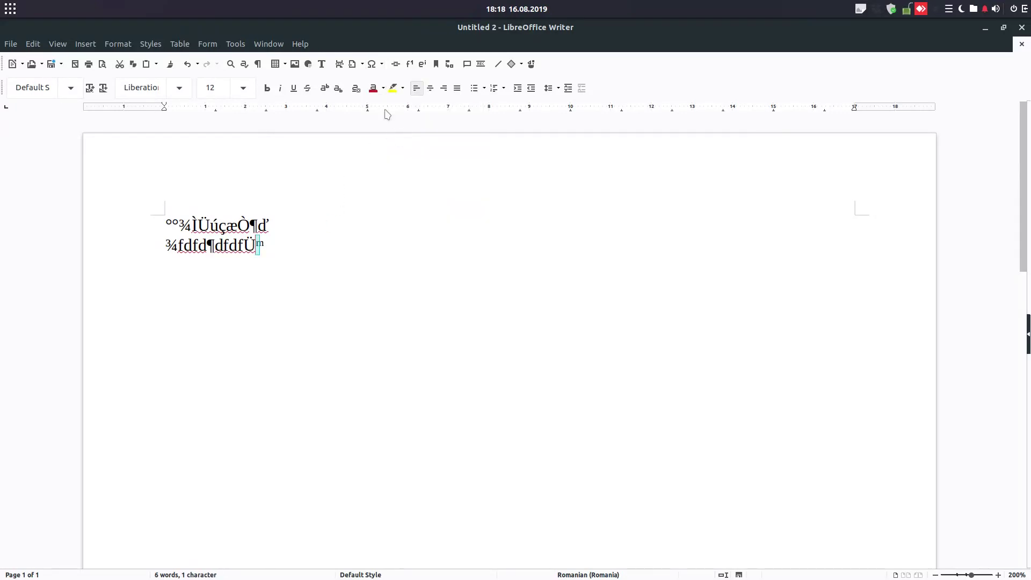
pyautogui.click(213, 89)
pyautogui.write('40')
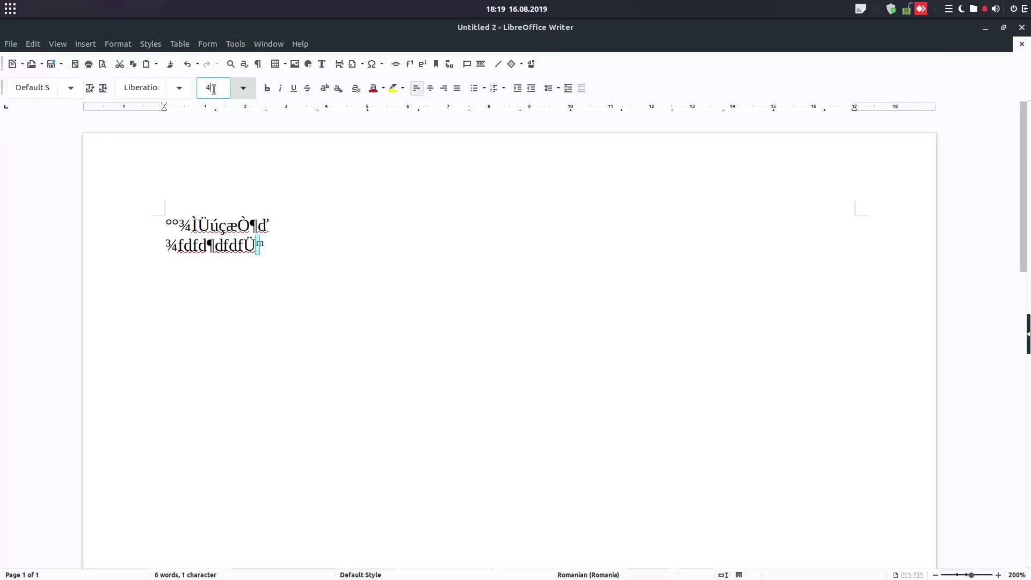
pyautogui.press('Return')
pyautogui.click(352, 289)
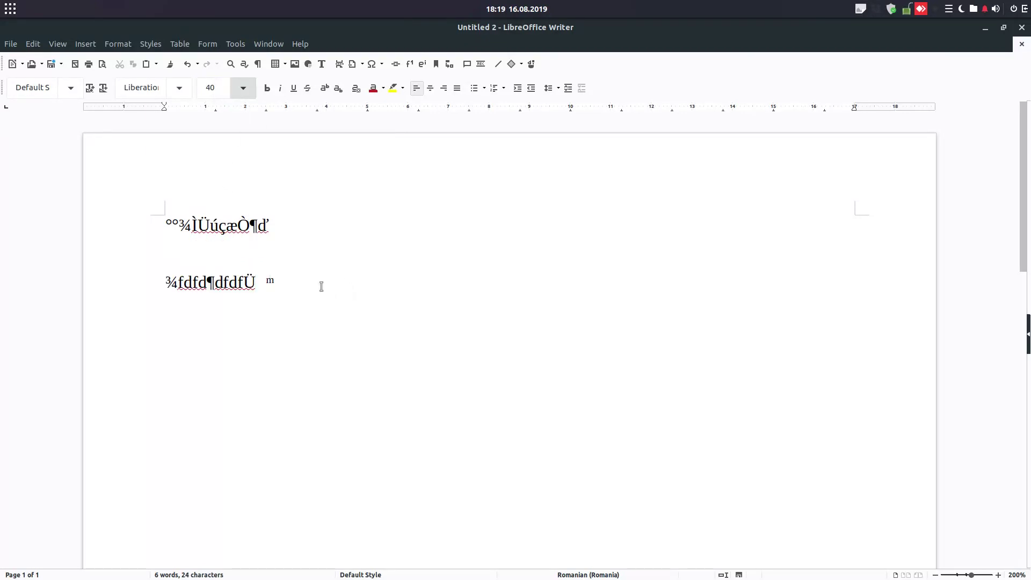
# Append another combining m and VCVCVC, put ¥ after the first VC, then select both lines.
pyautogui.click(372, 64)
pyautogui.click(400, 135)
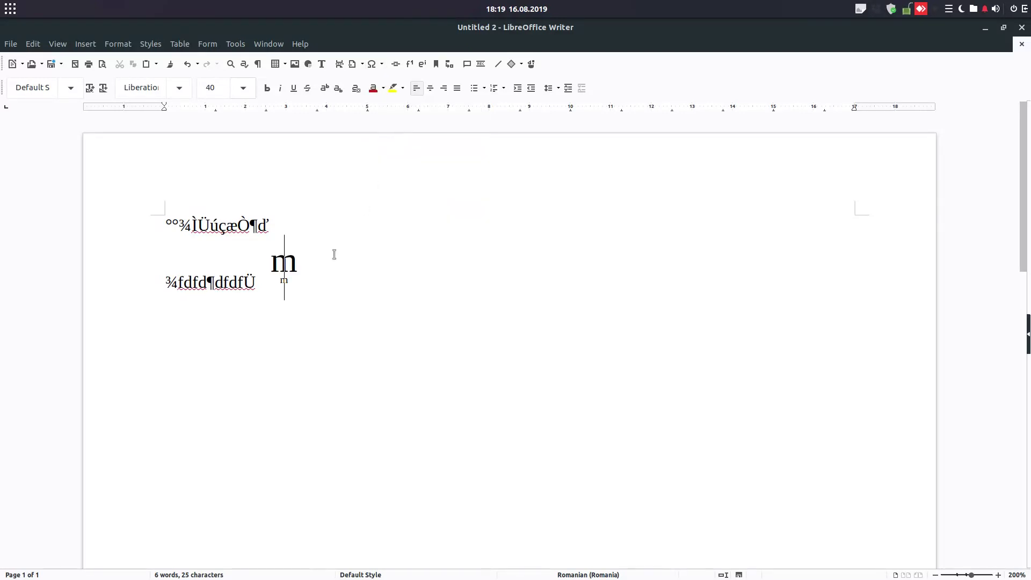
pyautogui.write('VCVCVC')
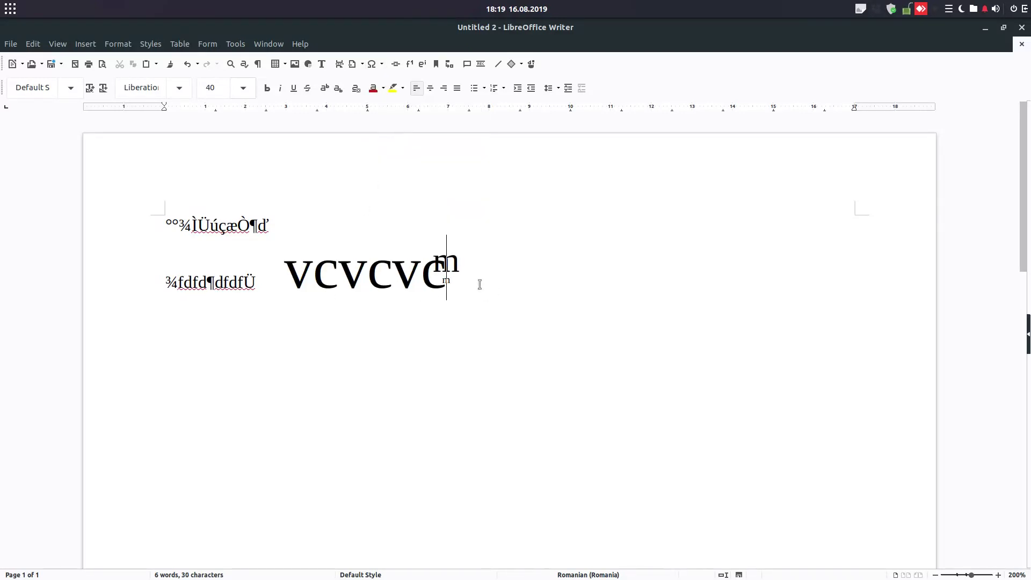
pyautogui.moveTo(473, 271); pyautogui.dragTo(370, 277)
pyautogui.click(345, 277)
pyautogui.click(380, 65)
pyautogui.click(397, 99)
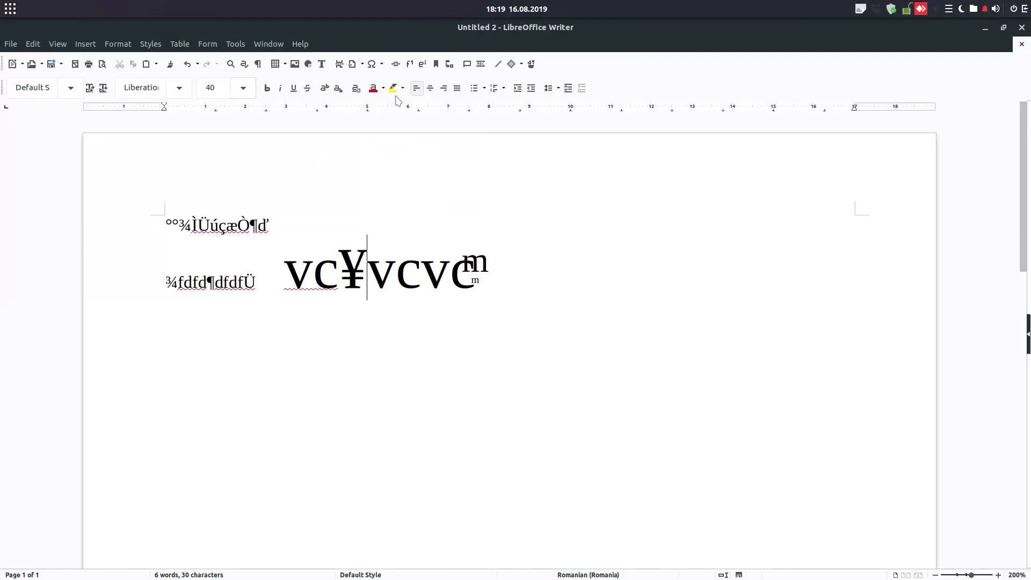
pyautogui.moveTo(523, 271); pyautogui.dragTo(96, 210)
# Delete all text on the page and set the font size to 40 pt.
pyautogui.press('Delete')
pyautogui.hotkey('shift', 'Right')
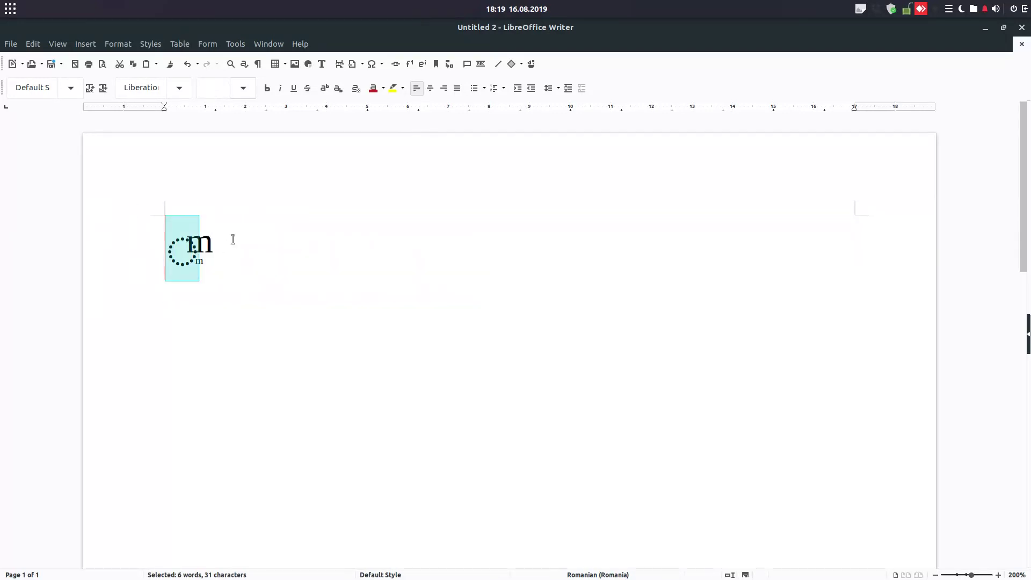
pyautogui.press('Delete')
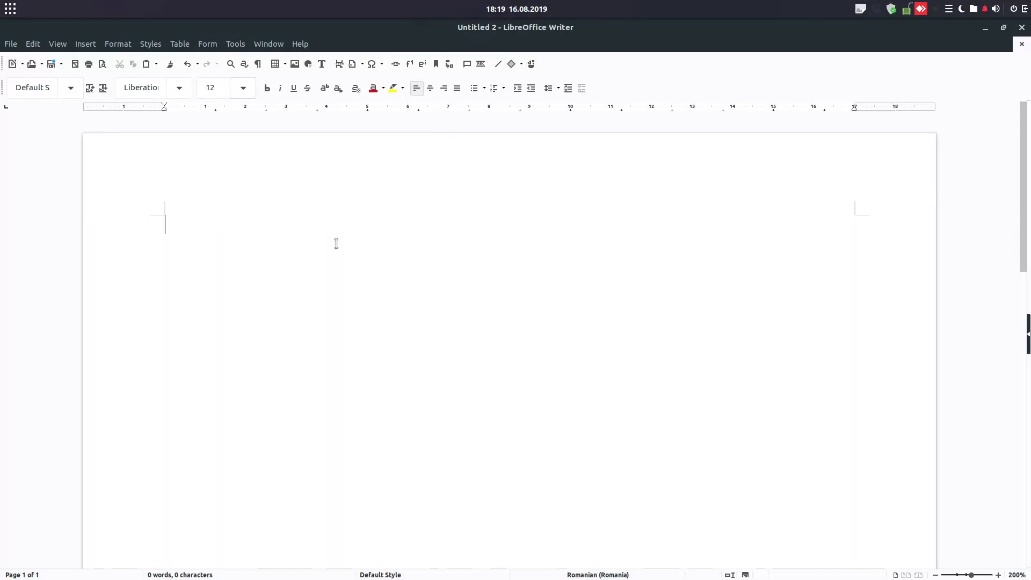
pyautogui.click(220, 90)
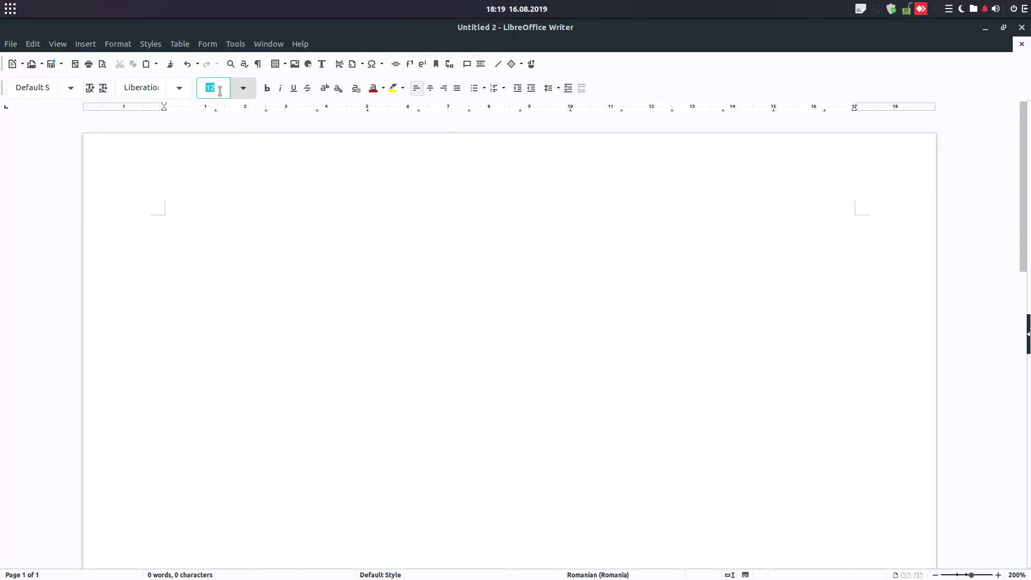
pyautogui.write('40')
pyautogui.press('Return')
# Insert ¥ followed by ¶ from the Special Character dropdown.
pyautogui.click(380, 64)
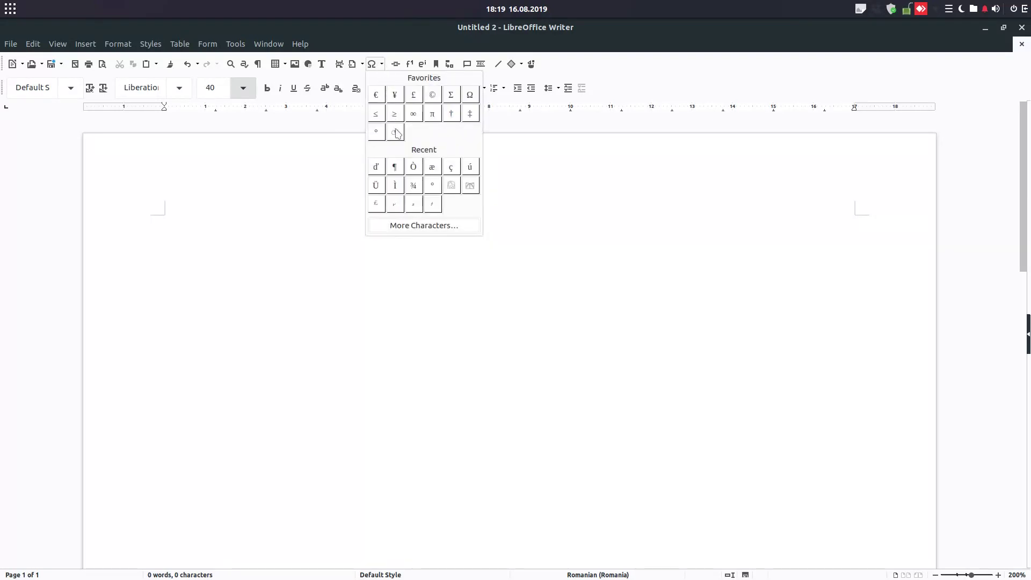
pyautogui.click(395, 132)
pyautogui.moveTo(305, 252); pyautogui.dragTo(99, 256)
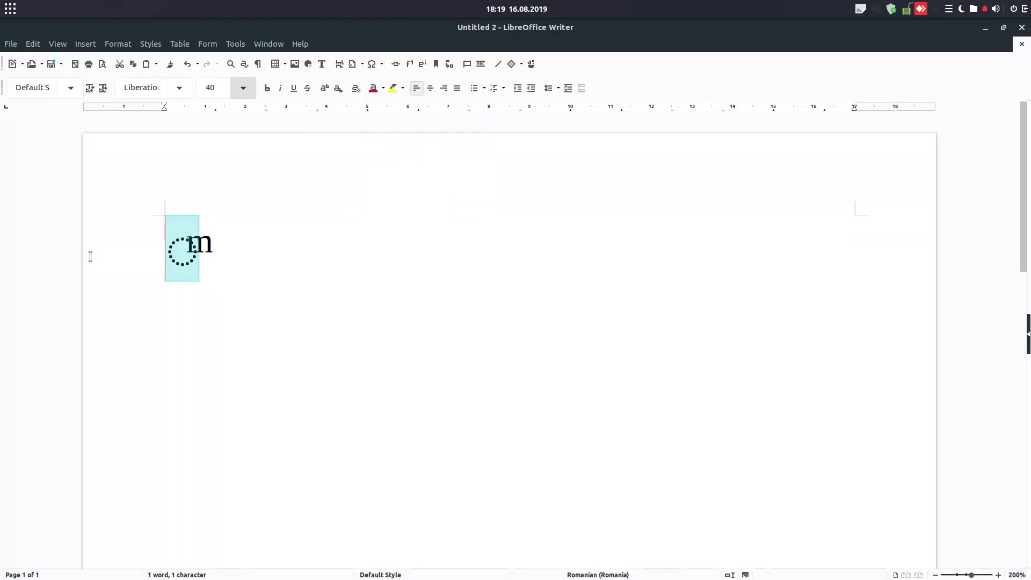
pyautogui.press('Delete')
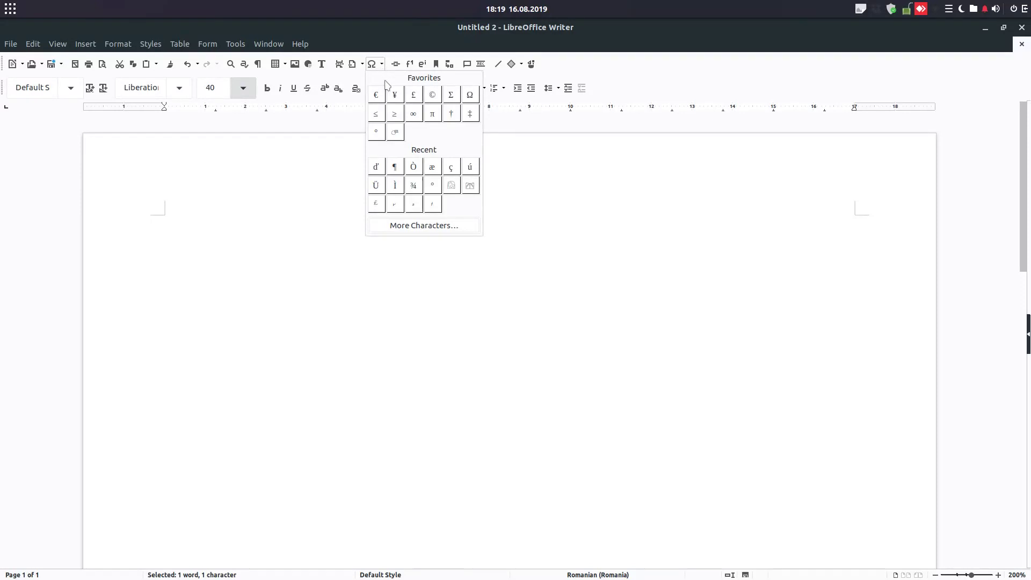
pyautogui.click(391, 97)
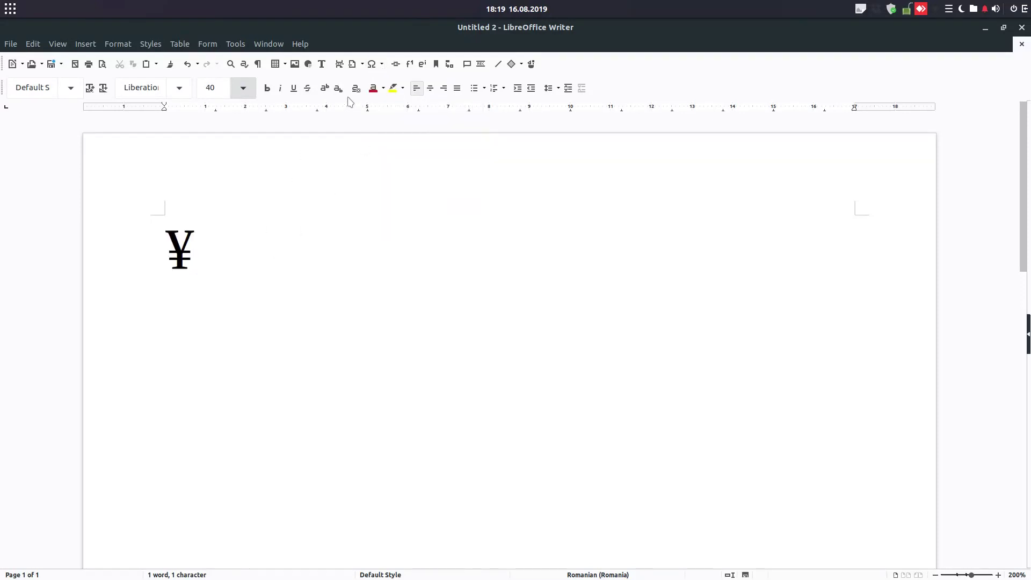
pyautogui.click(372, 64)
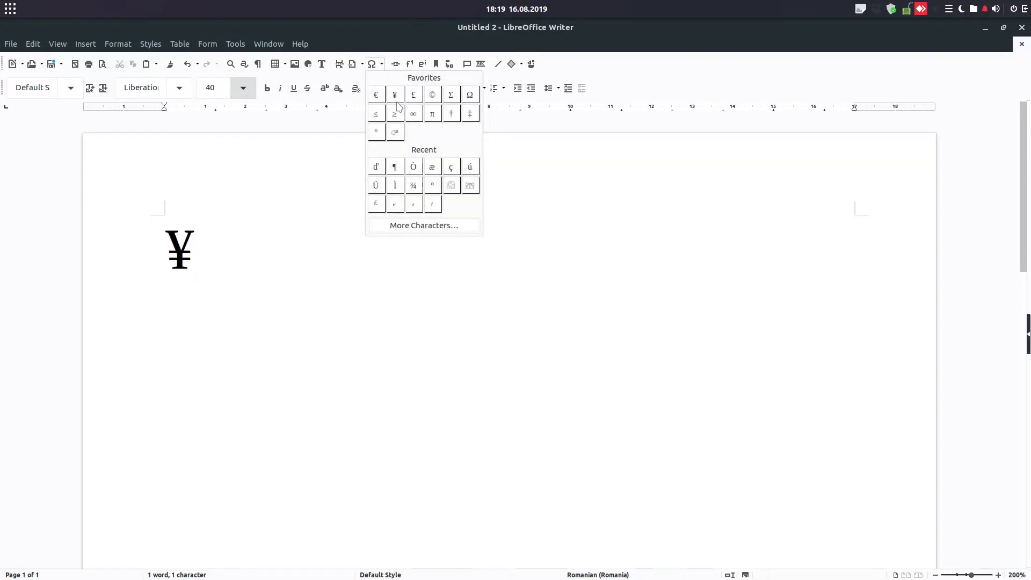
pyautogui.click(394, 168)
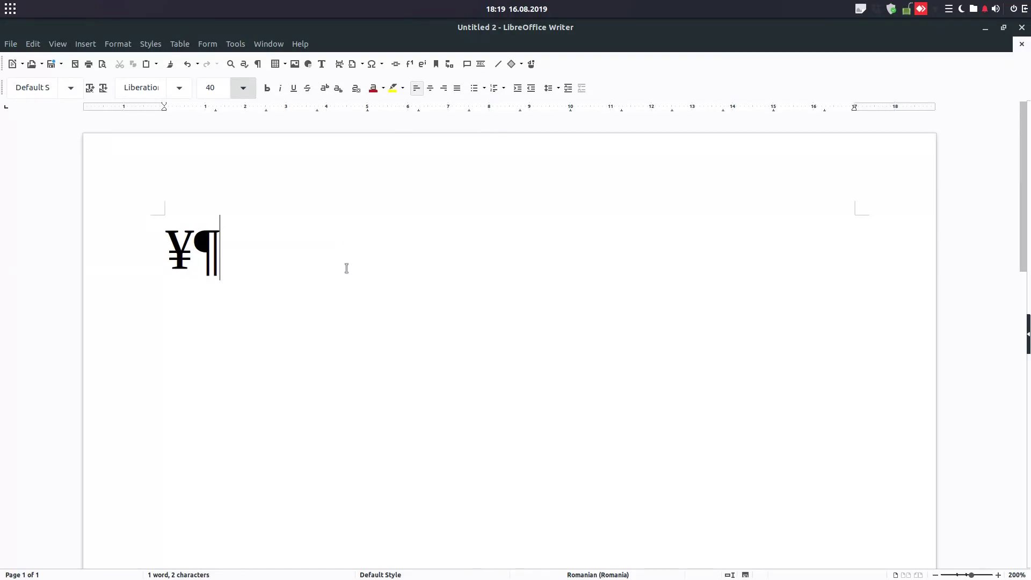
pyautogui.click(372, 64)
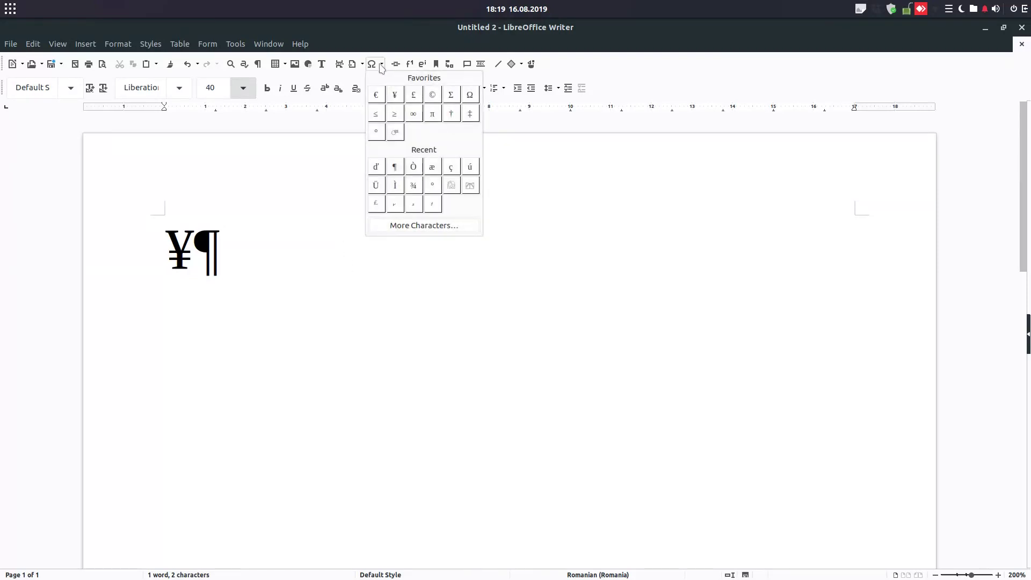
# In More Characters, delete the last Recent entry and remove combining m from Favorites.
pyautogui.click(423, 226)
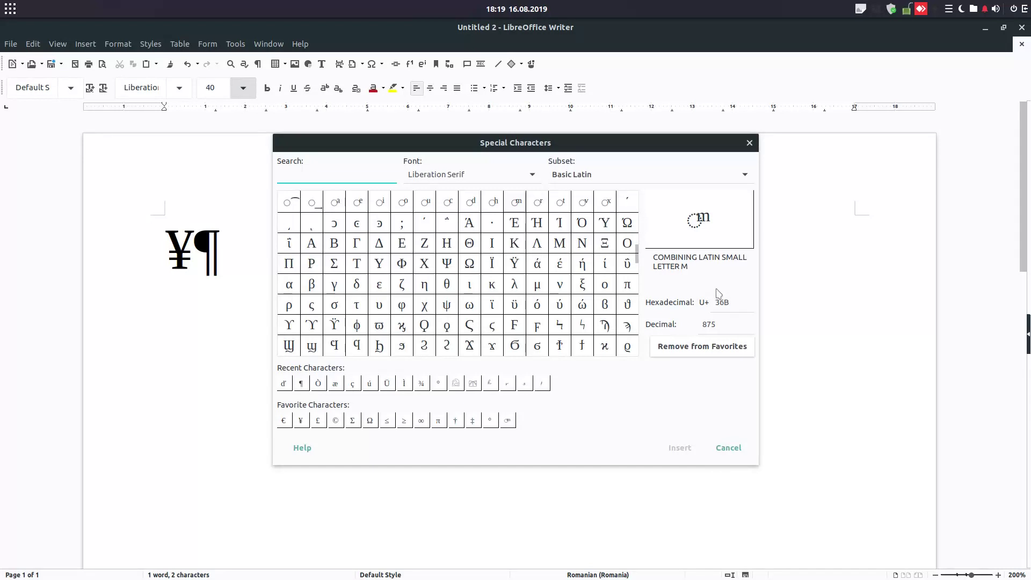
pyautogui.rightClick(542, 383)
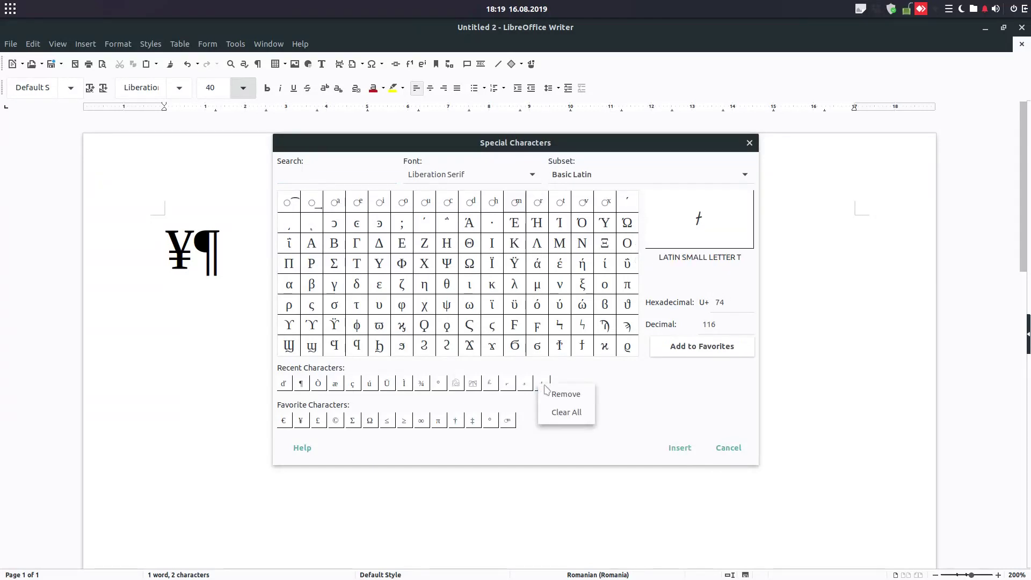
pyautogui.click(564, 395)
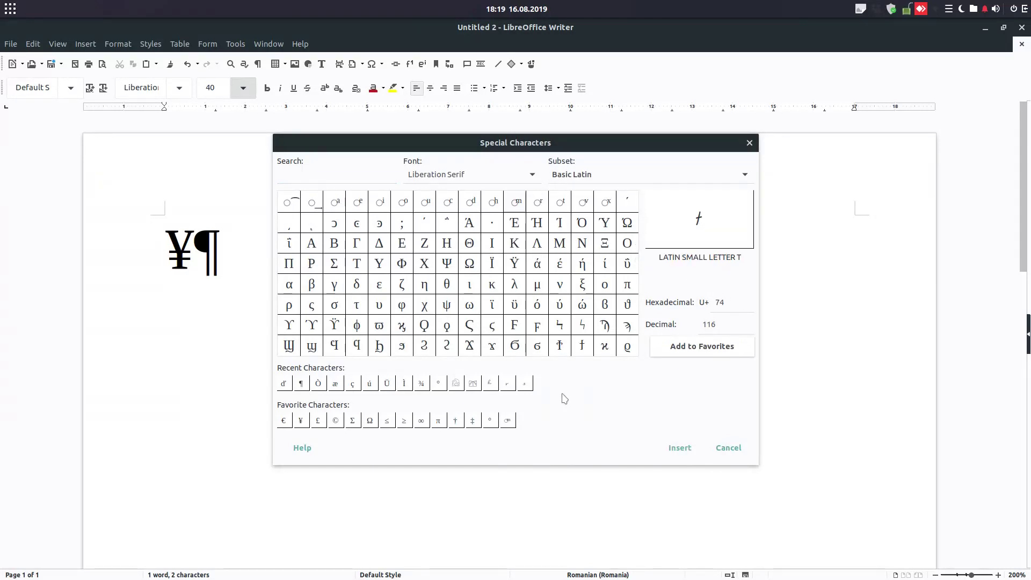
pyautogui.click(508, 422)
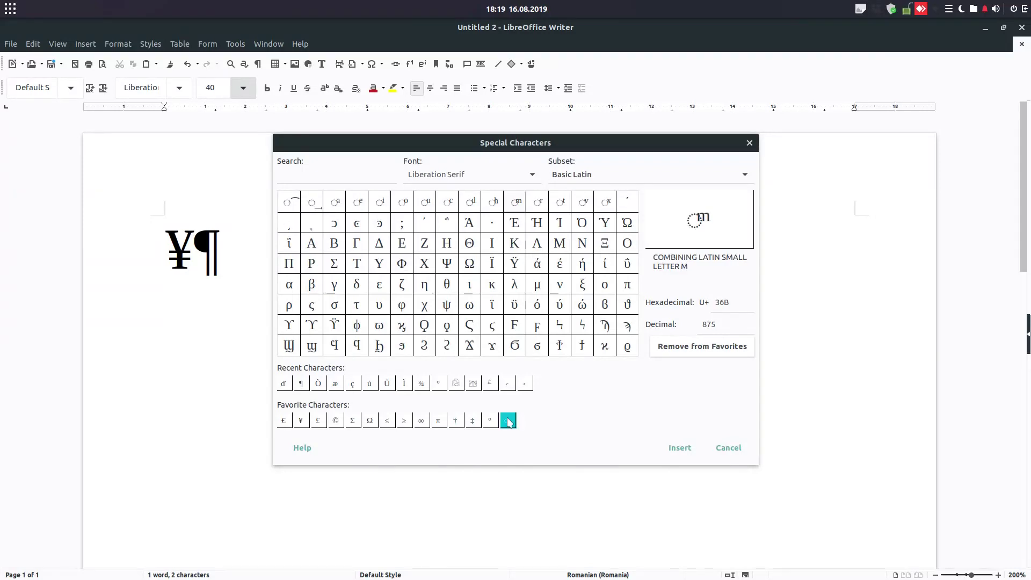
pyautogui.rightClick(513, 423)
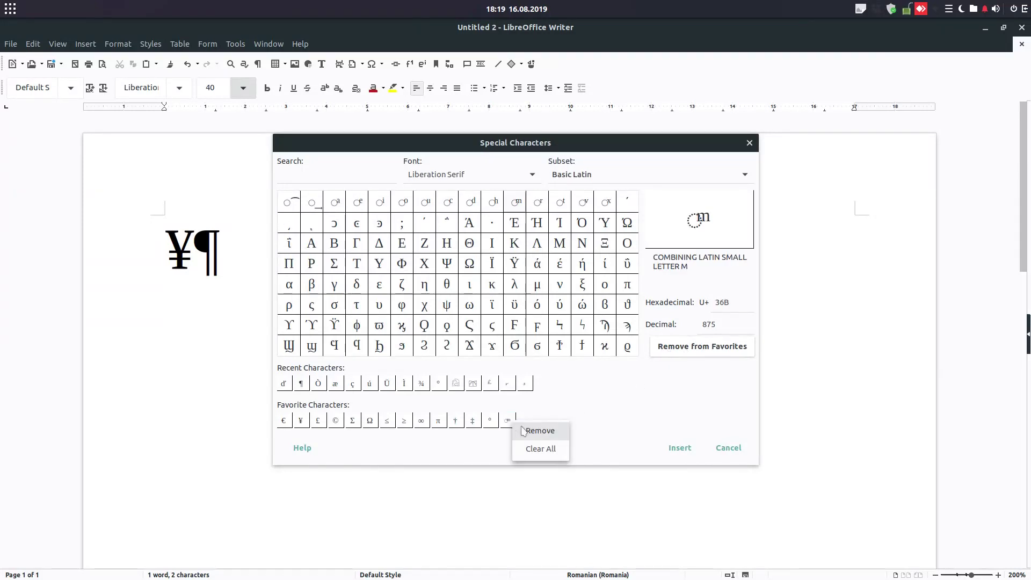
pyautogui.click(677, 355)
pyautogui.click(676, 354)
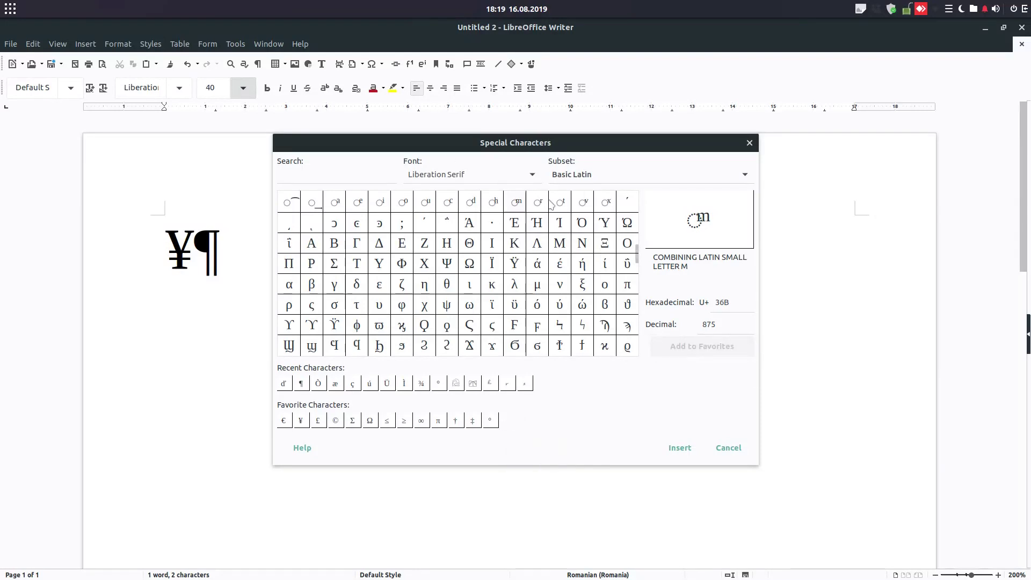
# Browse the KacstLetter font's characters, previewing the Arabic letter sad.
pyautogui.click(533, 175)
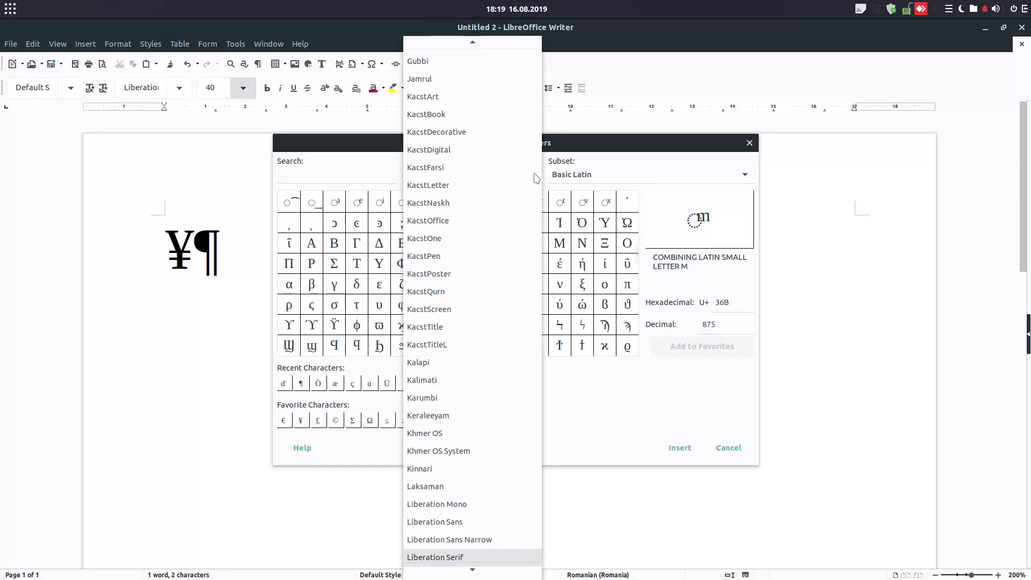
pyautogui.click(477, 185)
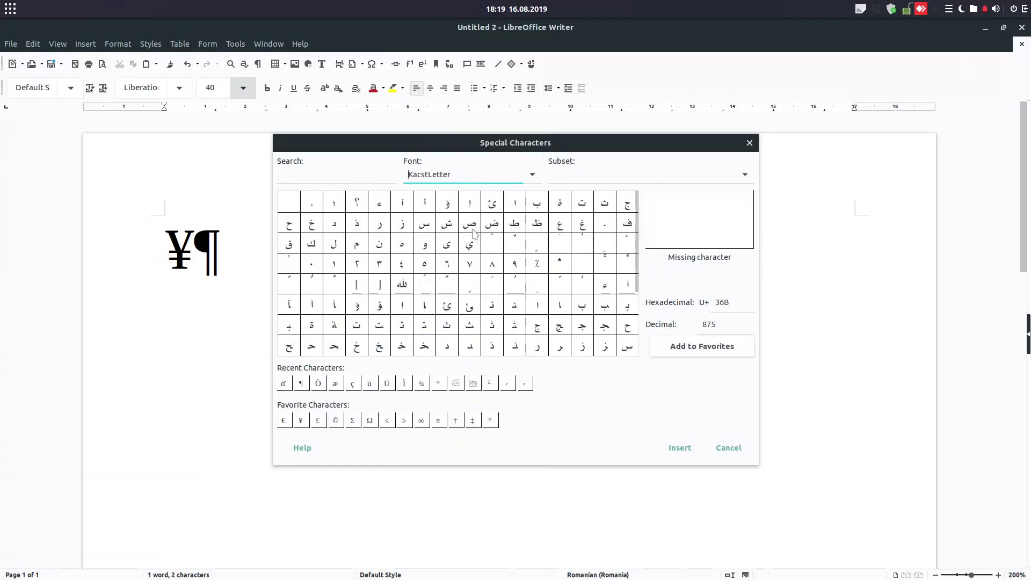
pyautogui.click(471, 225)
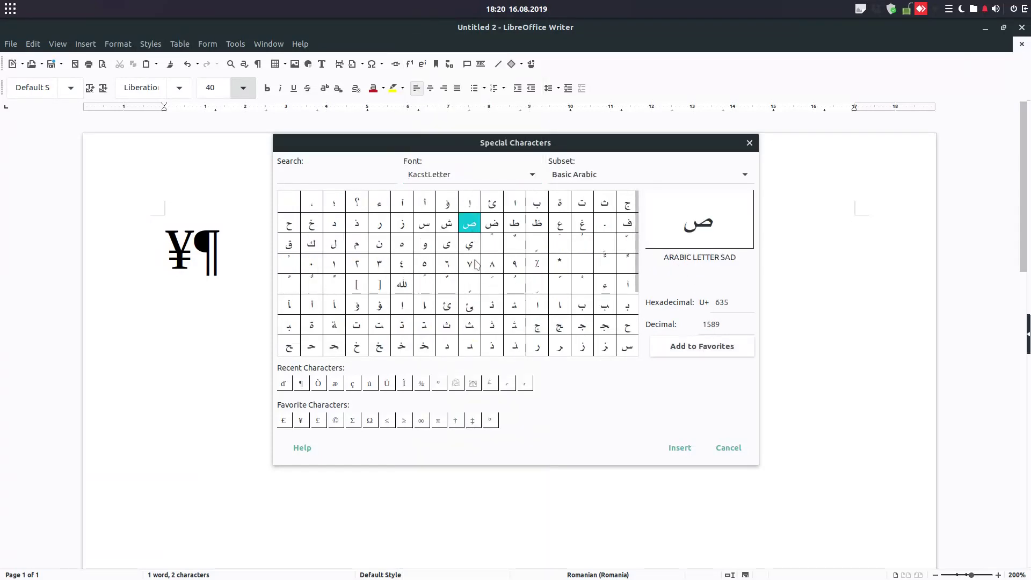
pyautogui.scroll(-5, 445, 262)
pyautogui.scroll(3, 444, 262)
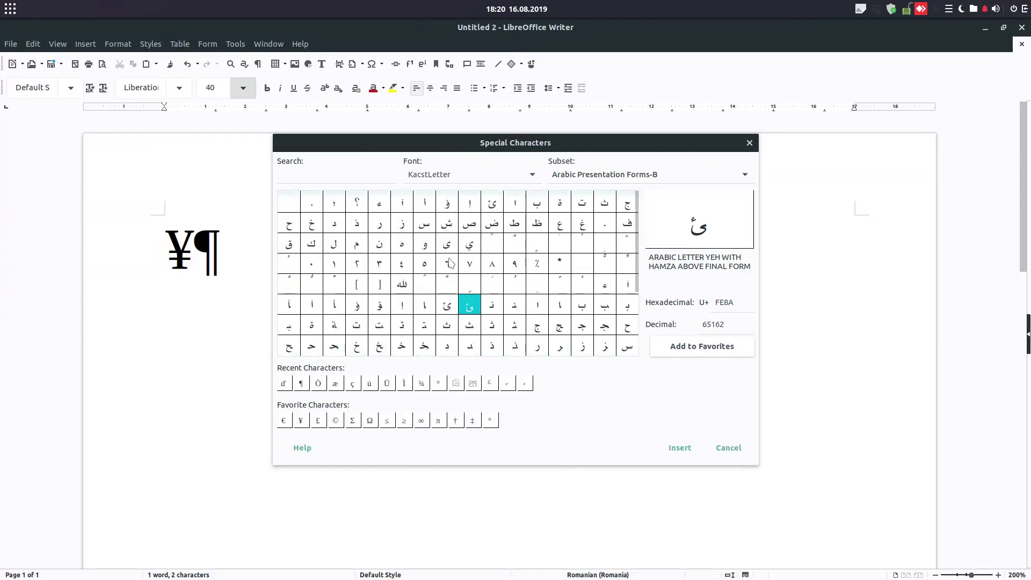
# Switch to the Karumbi font, insert MALAYALAM LETTER THA after ¥¶, and close the dialog.
pyautogui.click(531, 175)
pyautogui.scroll(-4, 505, 232)
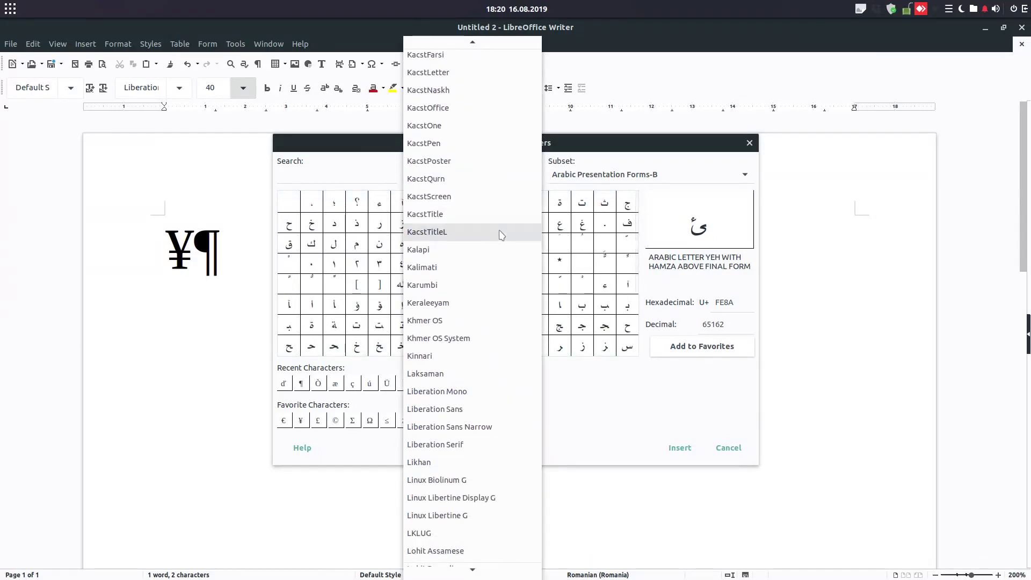
pyautogui.click(483, 204)
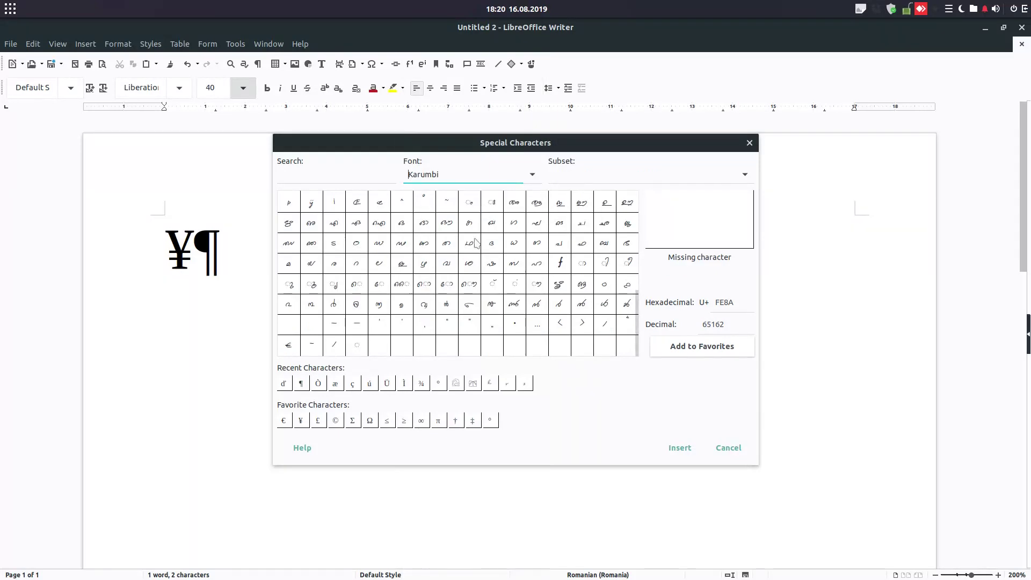
pyautogui.click(470, 246)
pyautogui.doubleClick(470, 246)
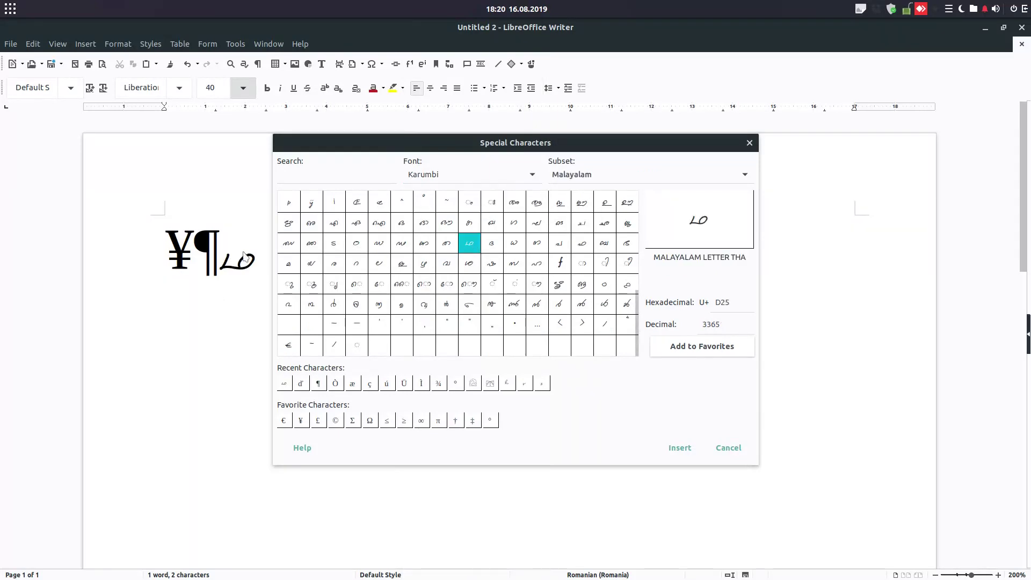
pyautogui.click(402, 266)
pyautogui.click(379, 266)
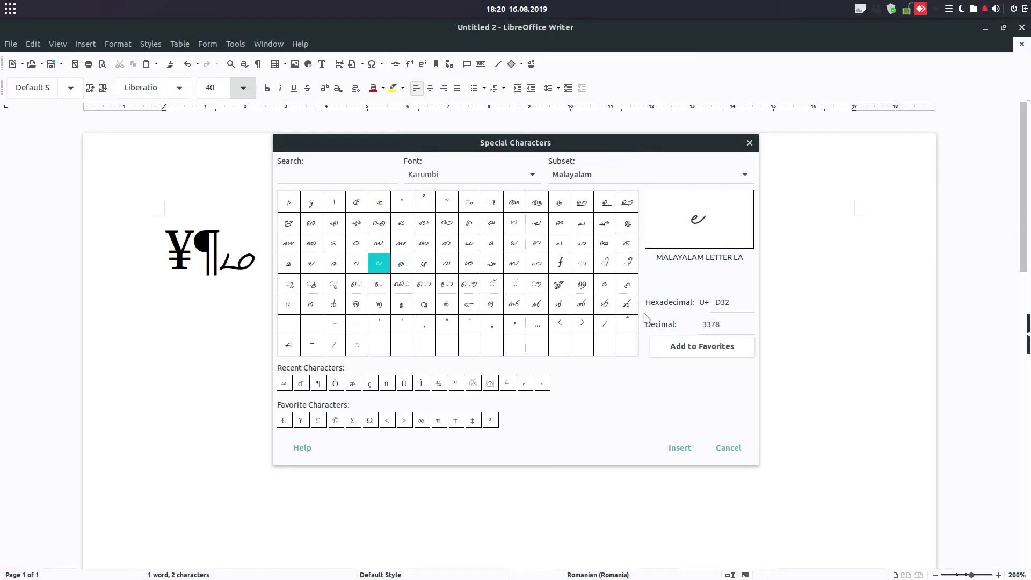
pyautogui.click(729, 448)
# Set ¥¶ and the Malayalam tha to a 20 pt font size.
pyautogui.moveTo(283, 258); pyautogui.dragTo(236, 137)
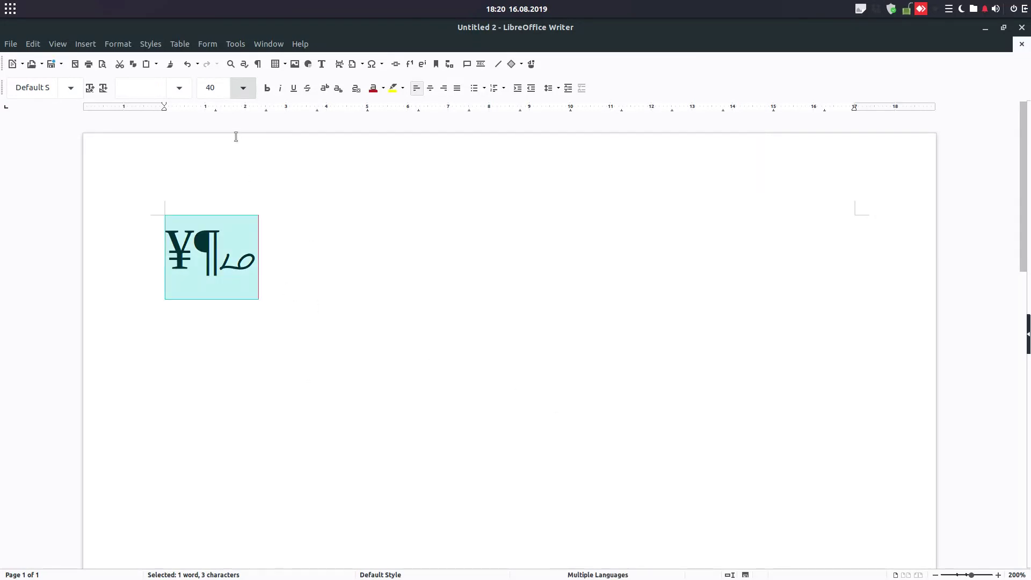
pyautogui.click(221, 87)
pyautogui.write('20')
pyautogui.press('Return')
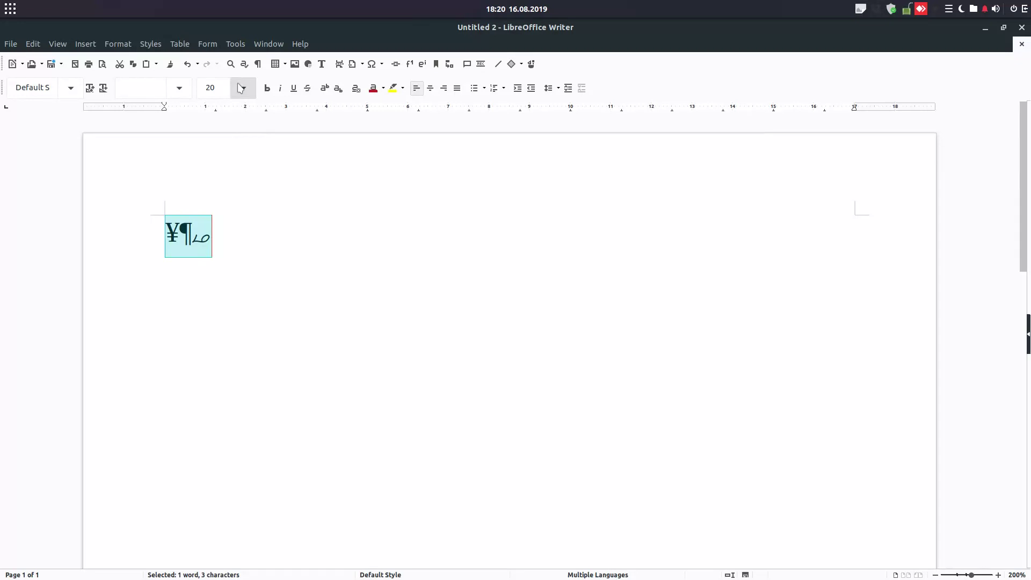
pyautogui.scroll(3, 417, 241)
pyautogui.scroll(-2, 451, 265)
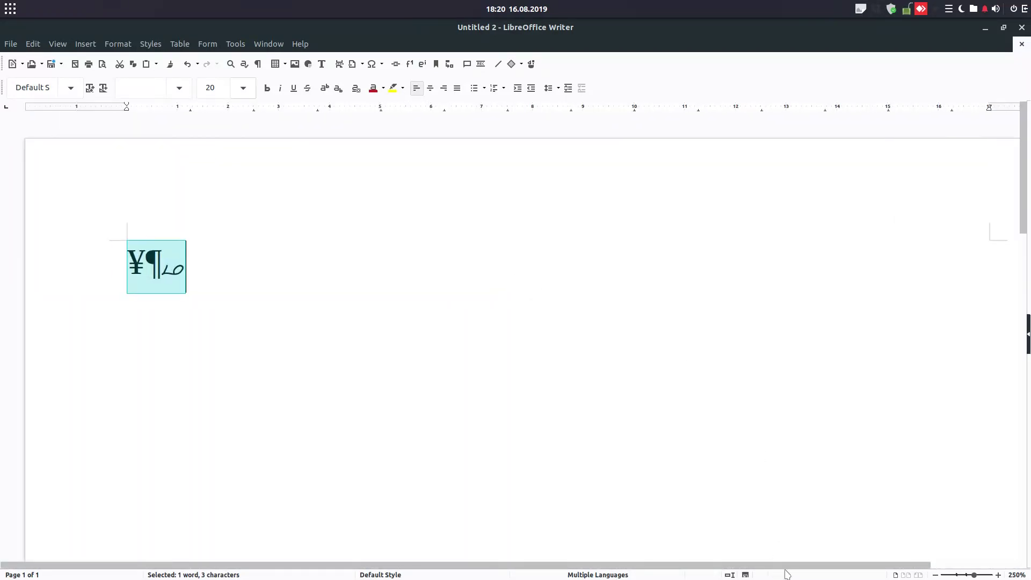
pyautogui.hscroll(3, 788, 565)
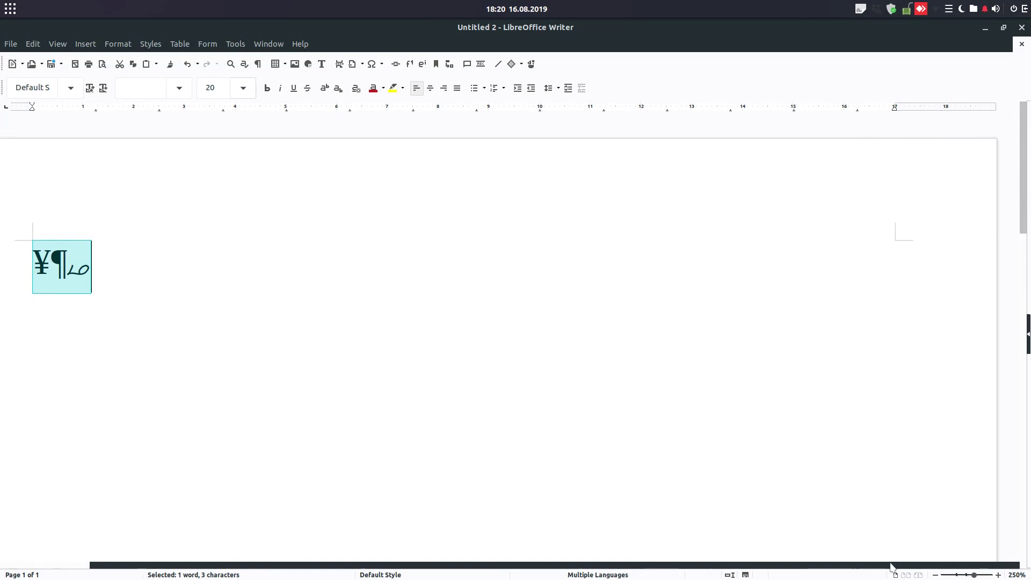
pyautogui.click(381, 64)
# Switch the Special Characters font to EmojiOne Color after trying KacstOffice.
pyautogui.click(427, 221)
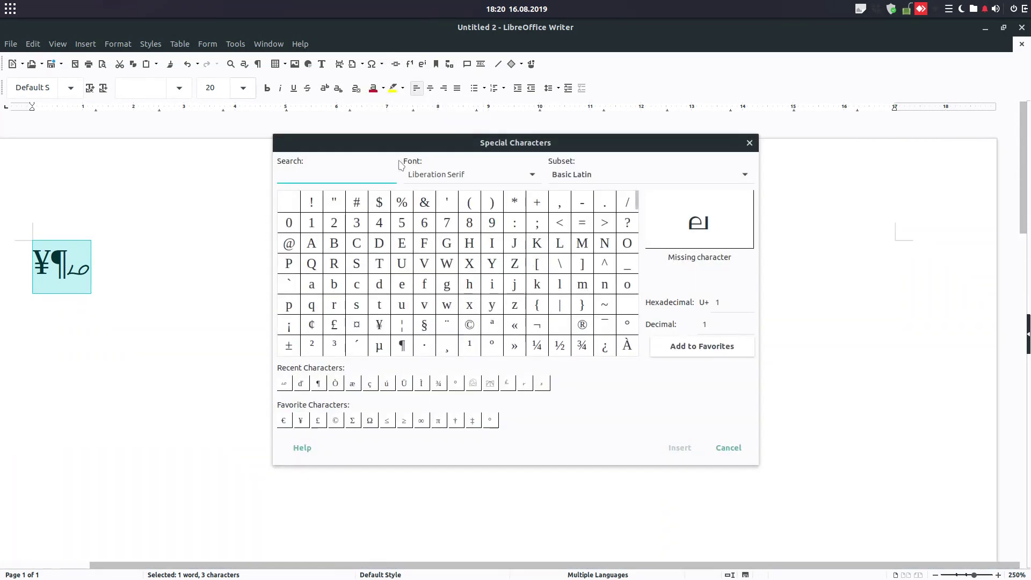
pyautogui.click(523, 184)
pyautogui.click(525, 237)
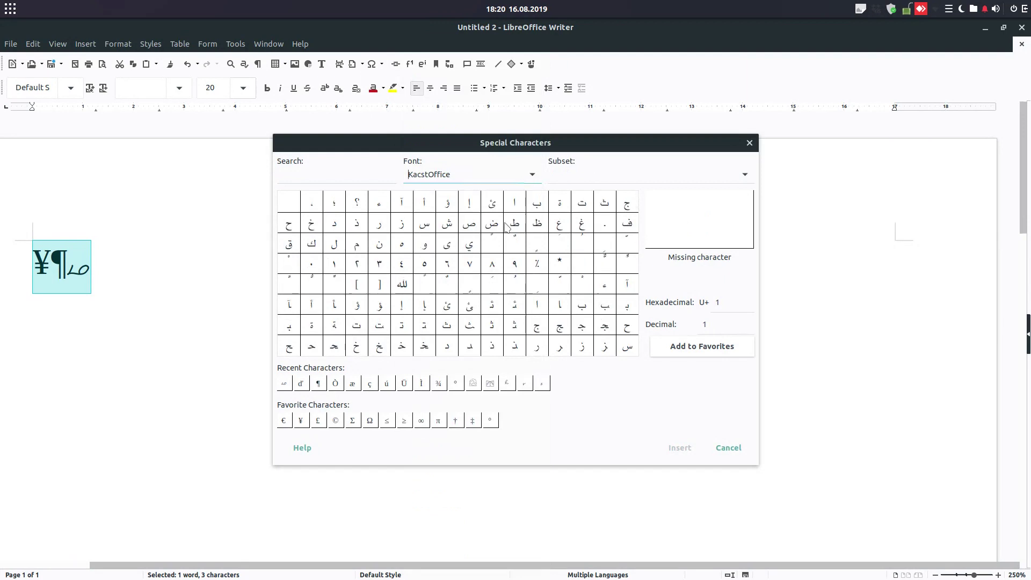
pyautogui.click(525, 180)
pyautogui.scroll(4, 499, 207)
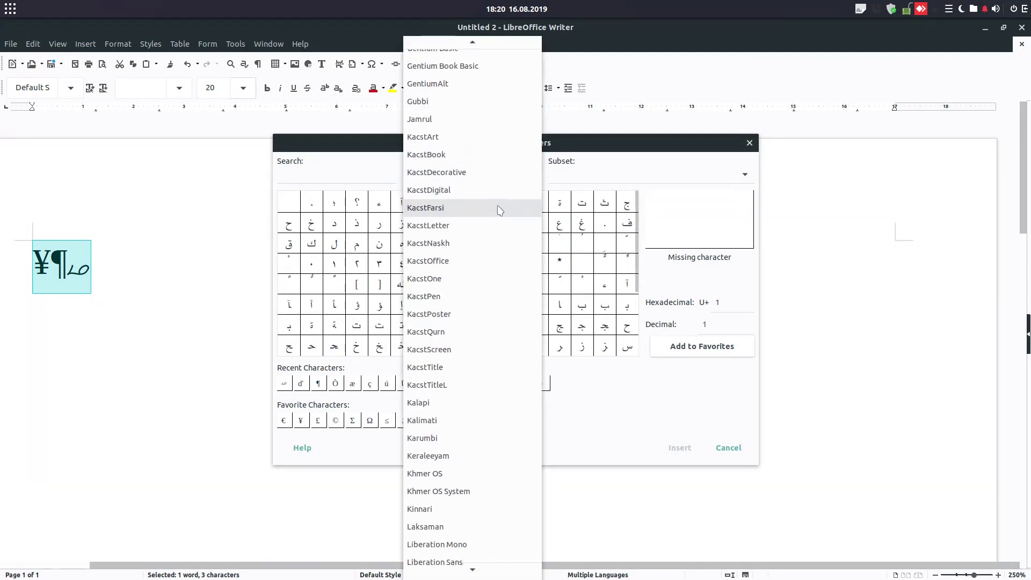
pyautogui.scroll(4, 497, 207)
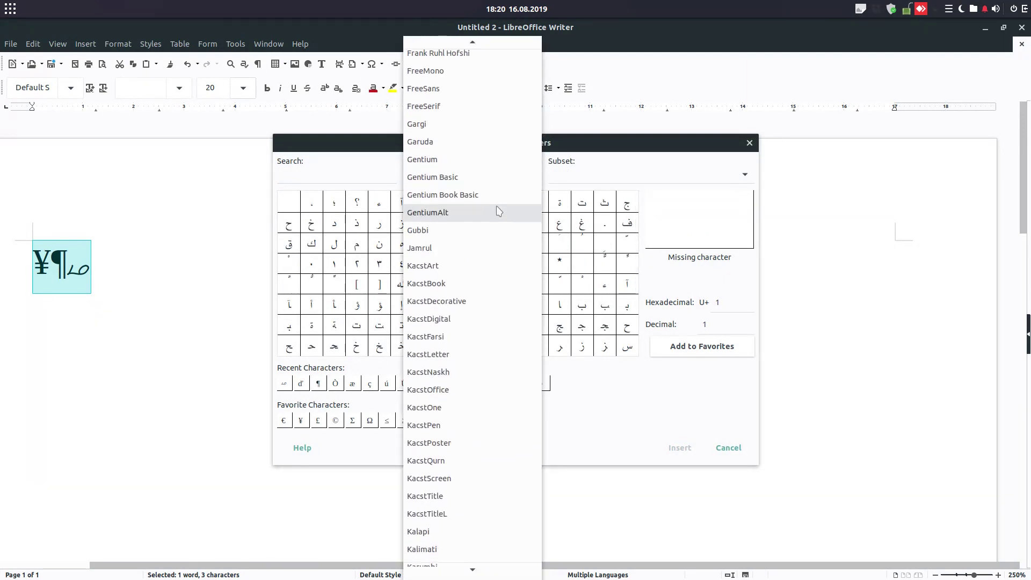
pyautogui.click(466, 56)
pyautogui.click(531, 175)
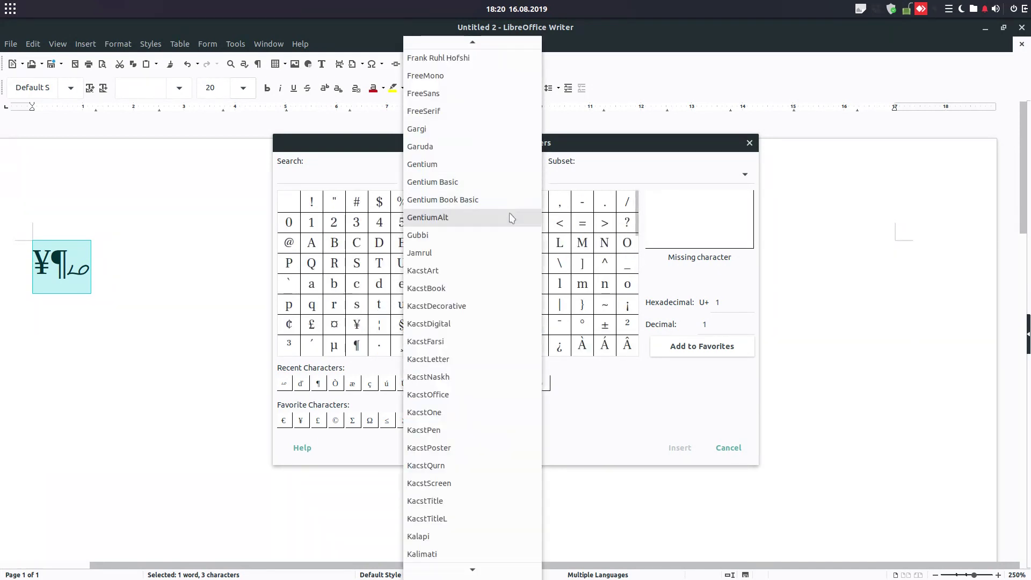
pyautogui.scroll(-2, 505, 225)
pyautogui.scroll(5, 503, 230)
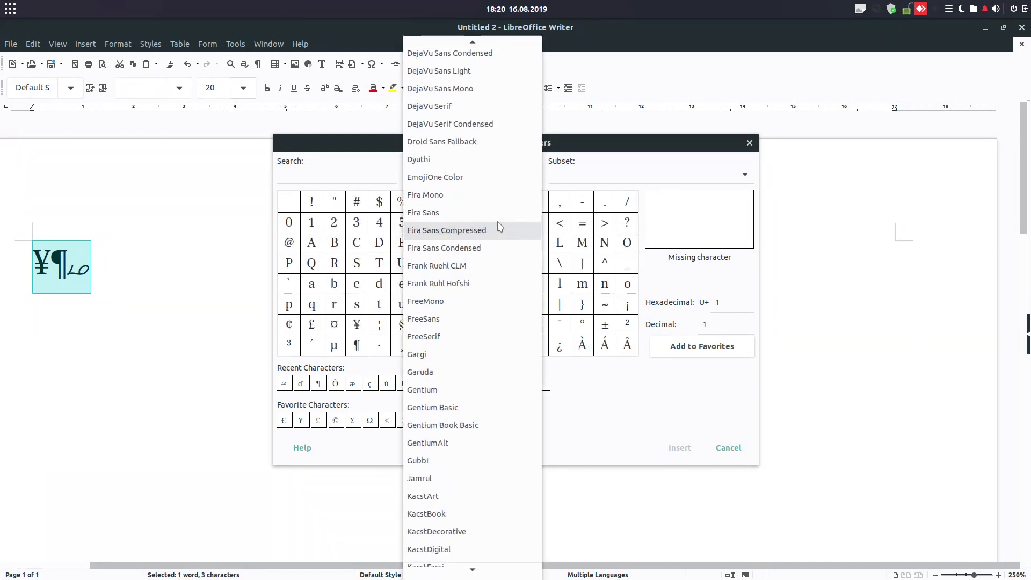
pyautogui.click(446, 178)
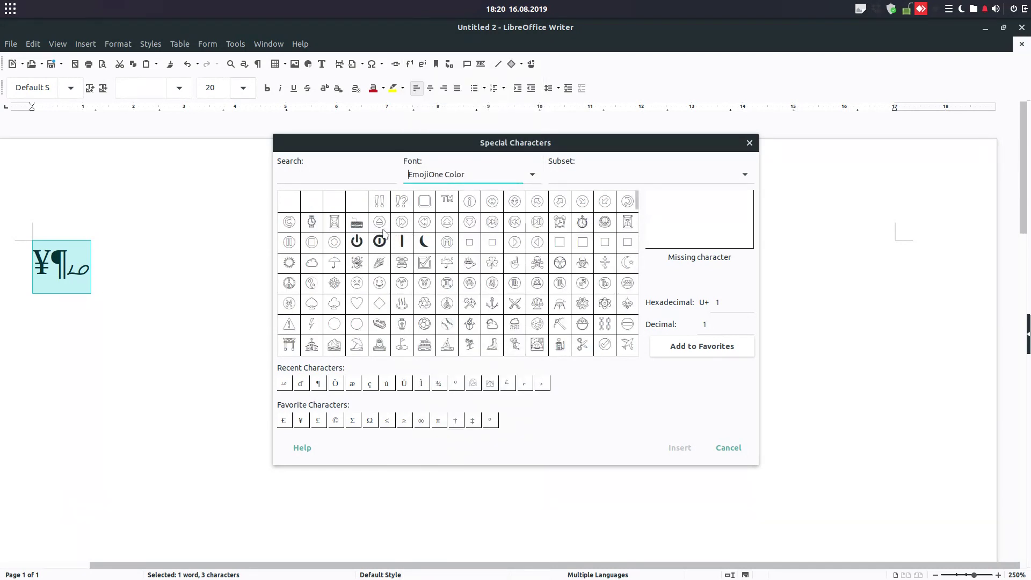
# Insert keyboard, power, power on-off, ballot box with check, spoon, face palm and drooling face emoji.
pyautogui.doubleClick(364, 229)
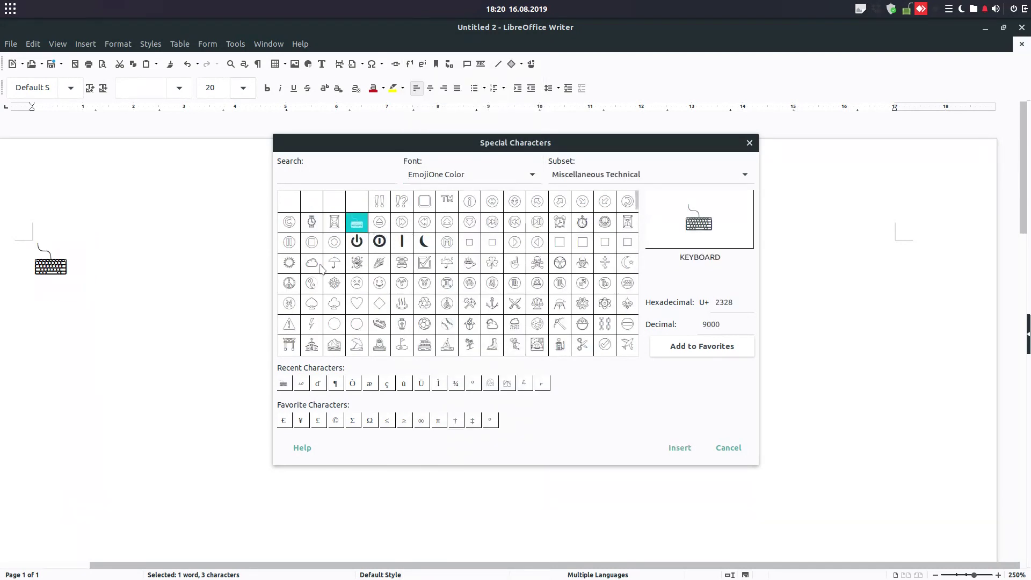
pyautogui.doubleClick(359, 244)
pyautogui.doubleClick(379, 242)
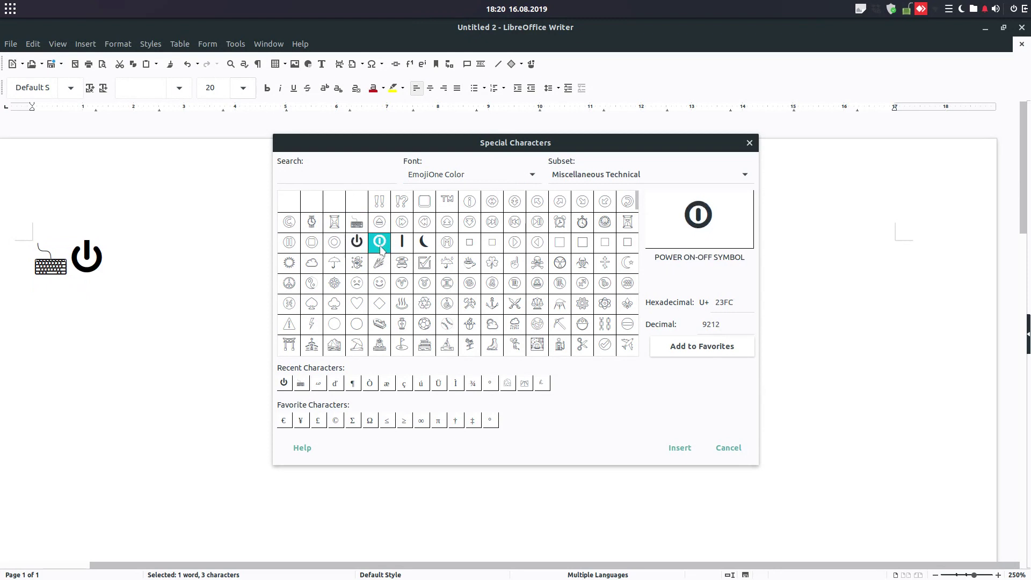
pyautogui.doubleClick(427, 267)
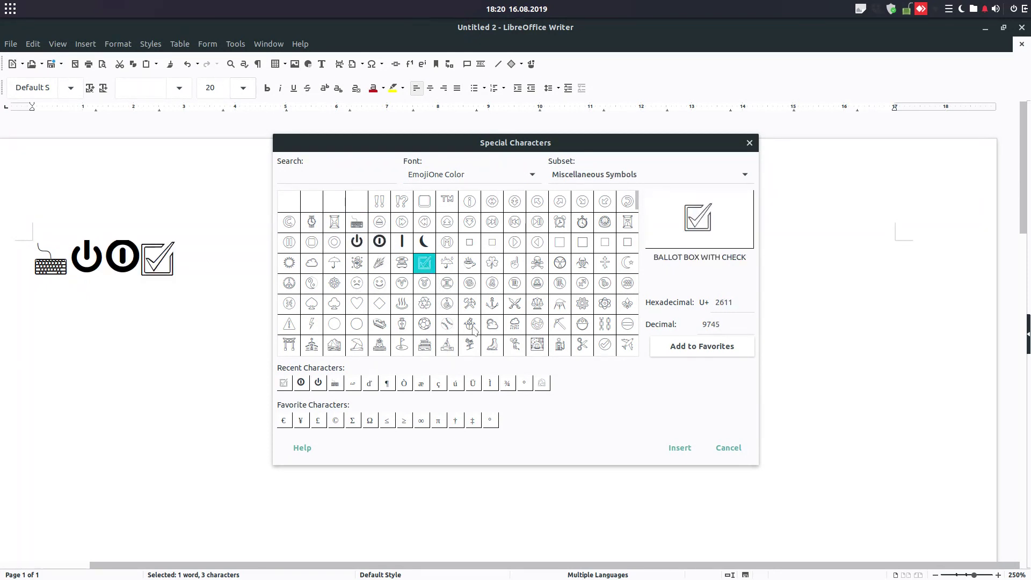
pyautogui.scroll(-15, 518, 312)
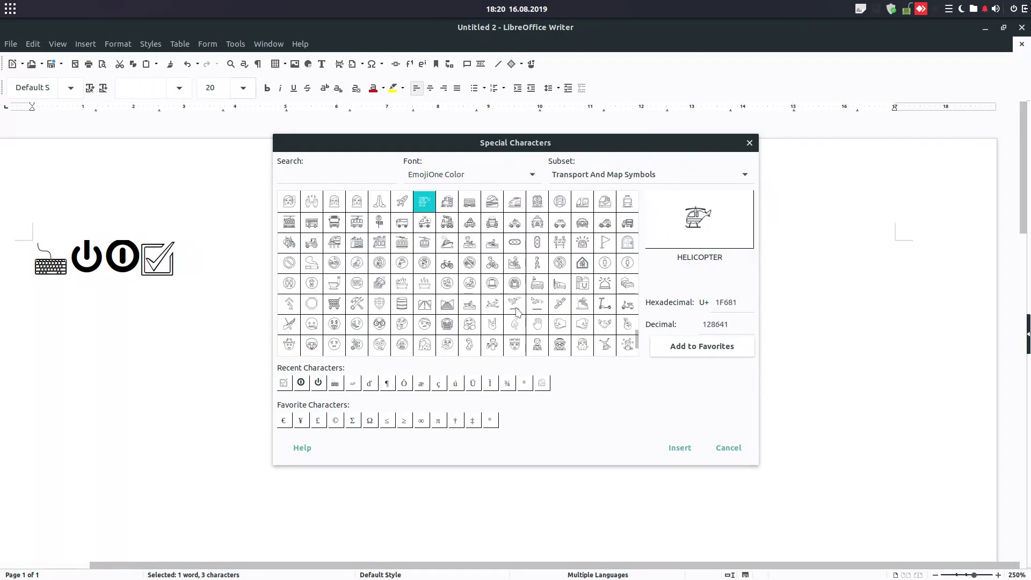
pyautogui.scroll(-2, 517, 312)
pyautogui.doubleClick(469, 284)
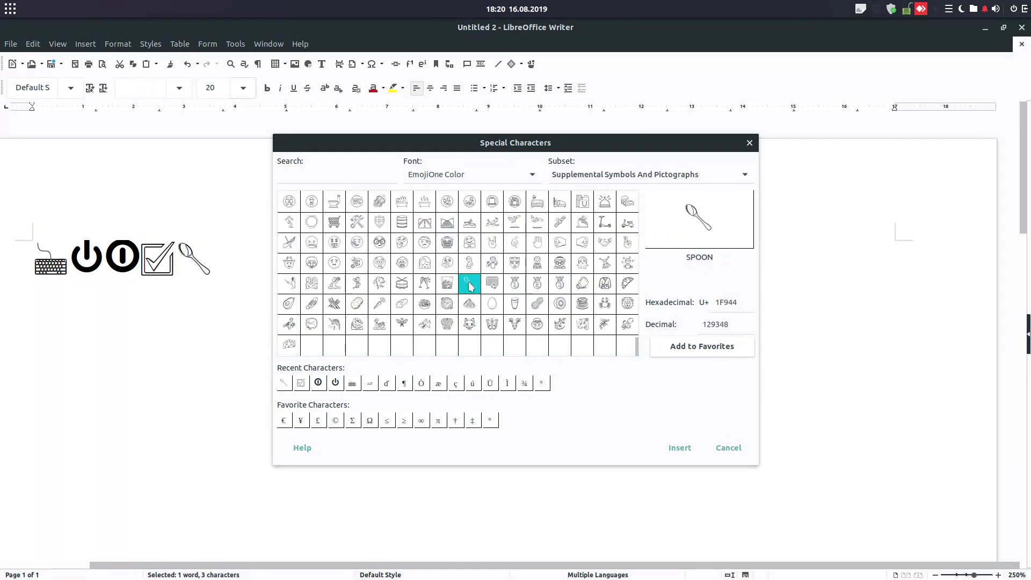
pyautogui.doubleClick(426, 266)
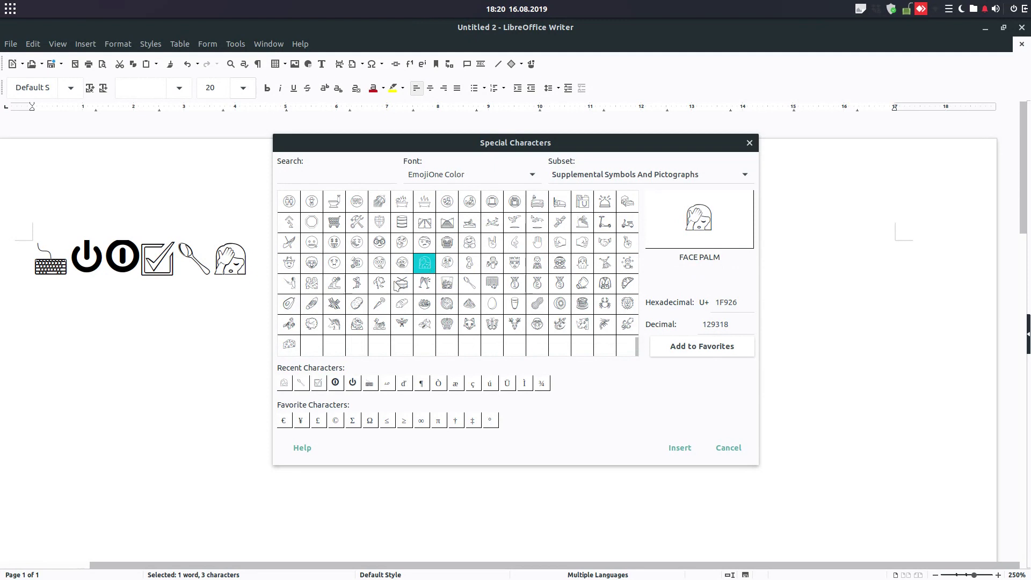
pyautogui.doubleClick(379, 263)
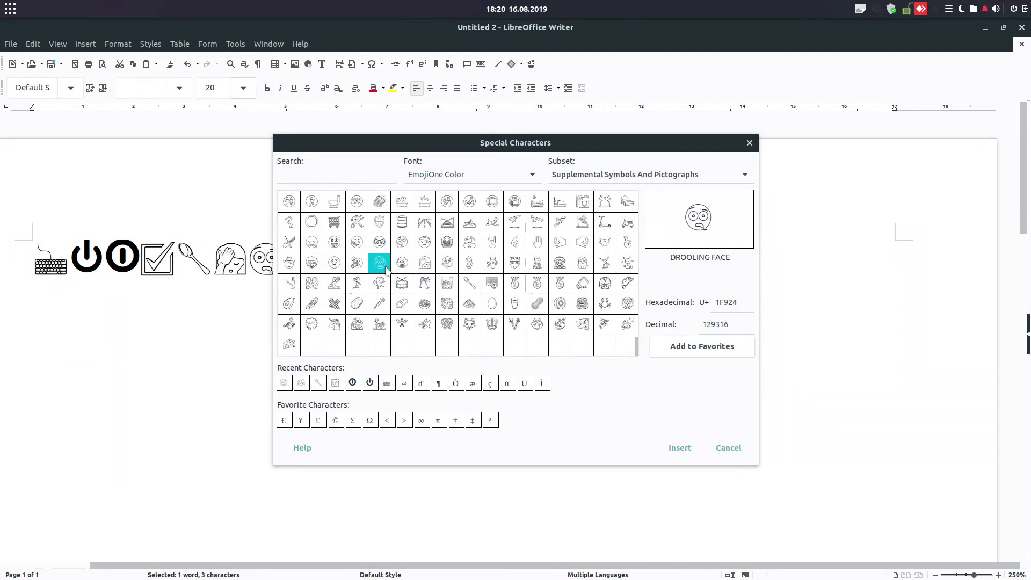
pyautogui.click(729, 448)
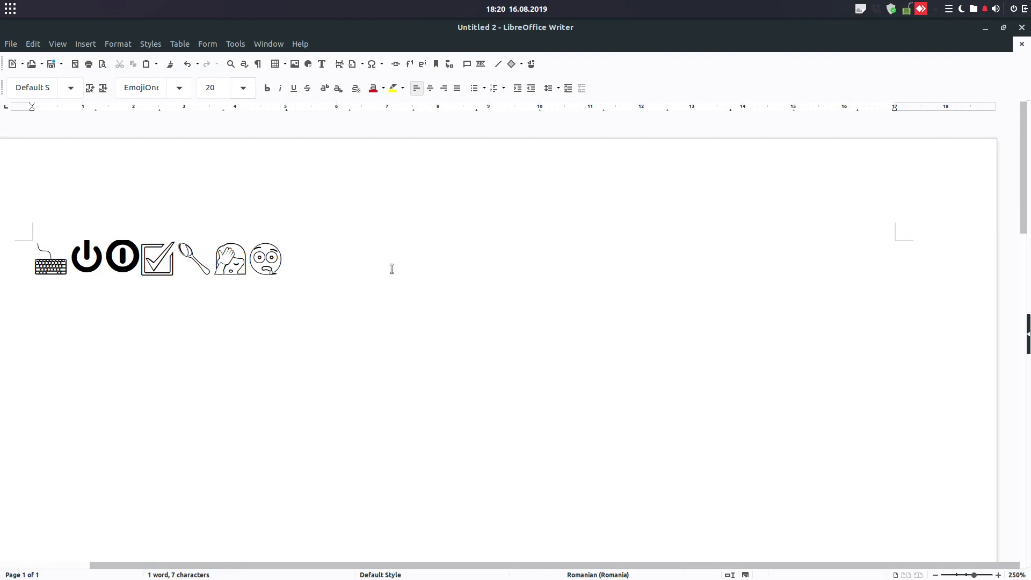
# Add a second Face Palm emoji from the Recent list, then select Face Palm among Special Characters.
pyautogui.click(376, 66)
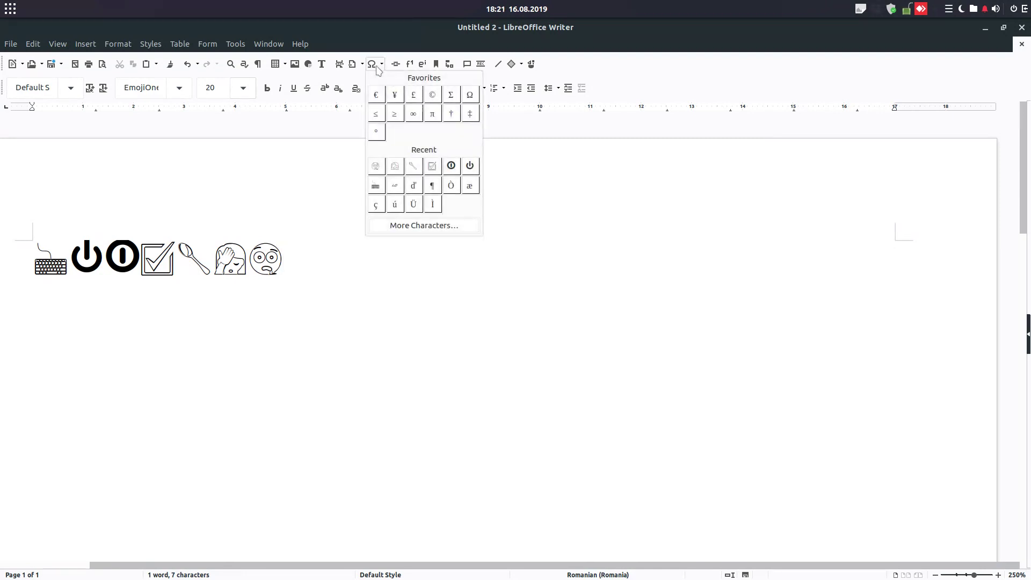
pyautogui.click(390, 167)
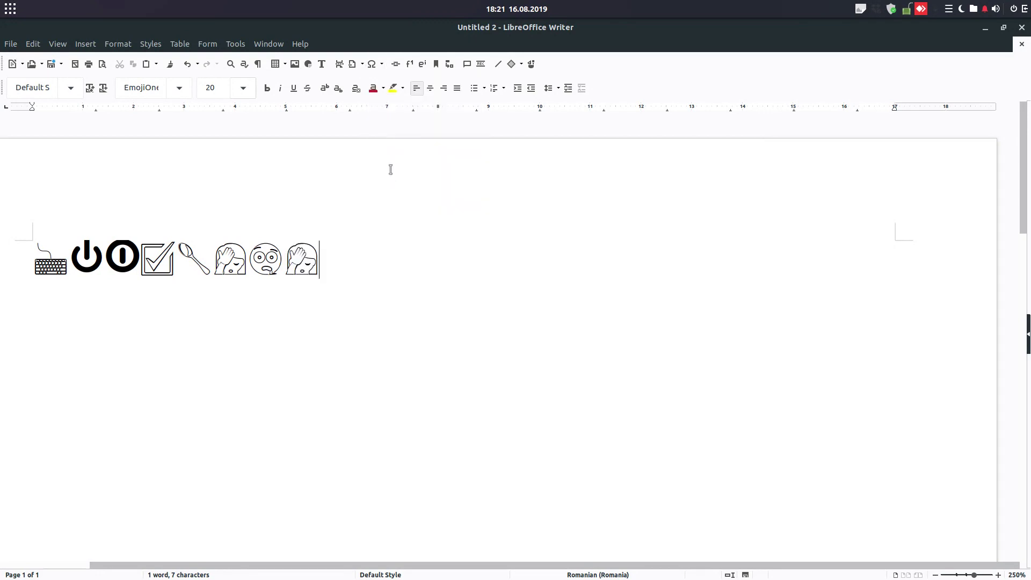
pyautogui.click(381, 67)
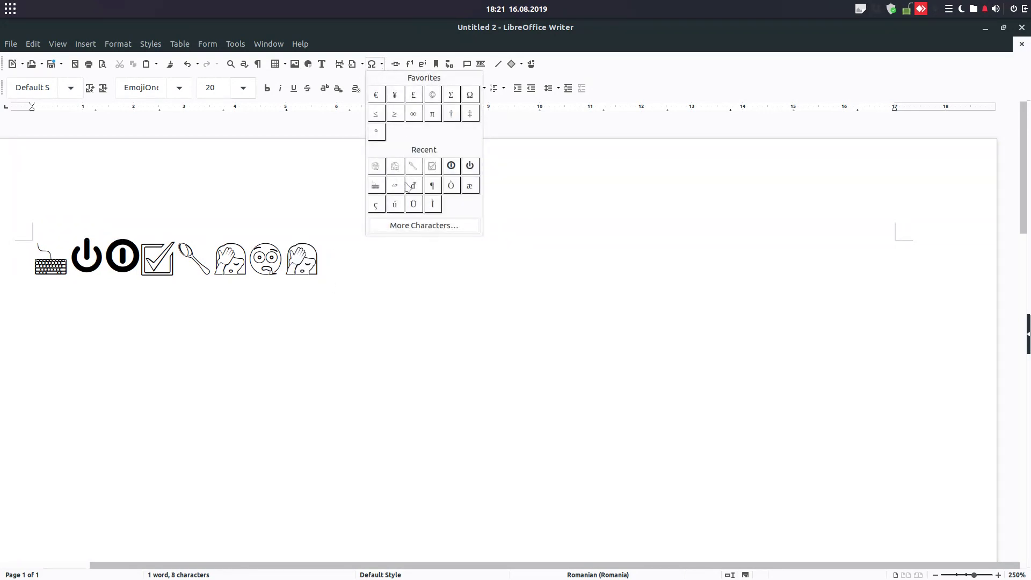
pyautogui.click(422, 225)
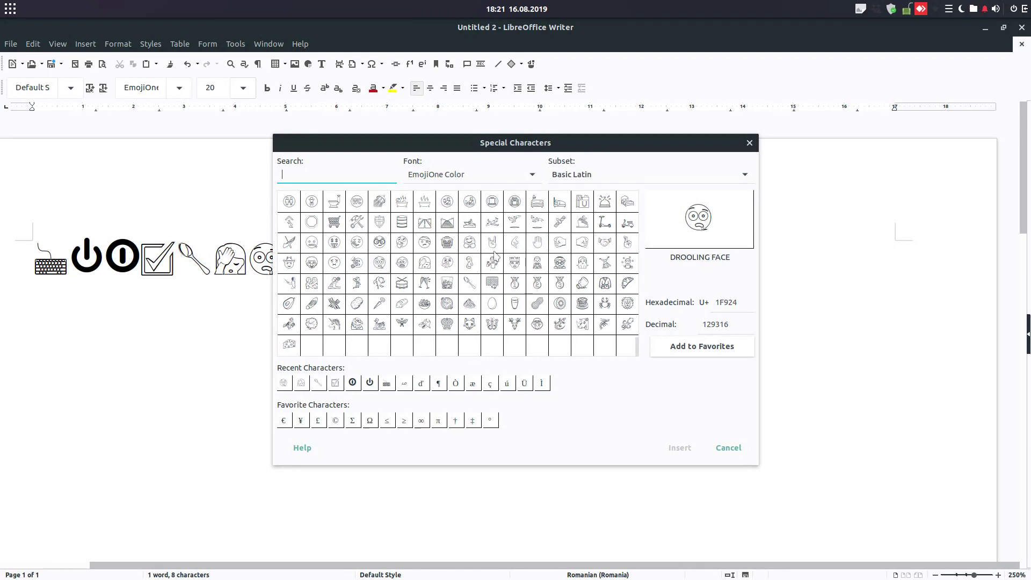
pyautogui.rightClick(303, 385)
pyautogui.press('Escape')
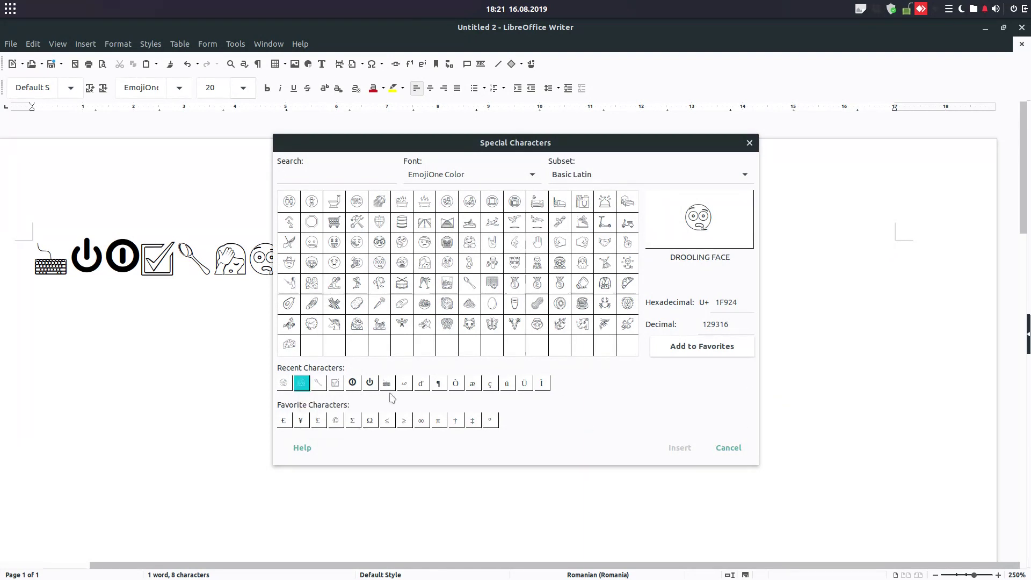
pyautogui.click(303, 385)
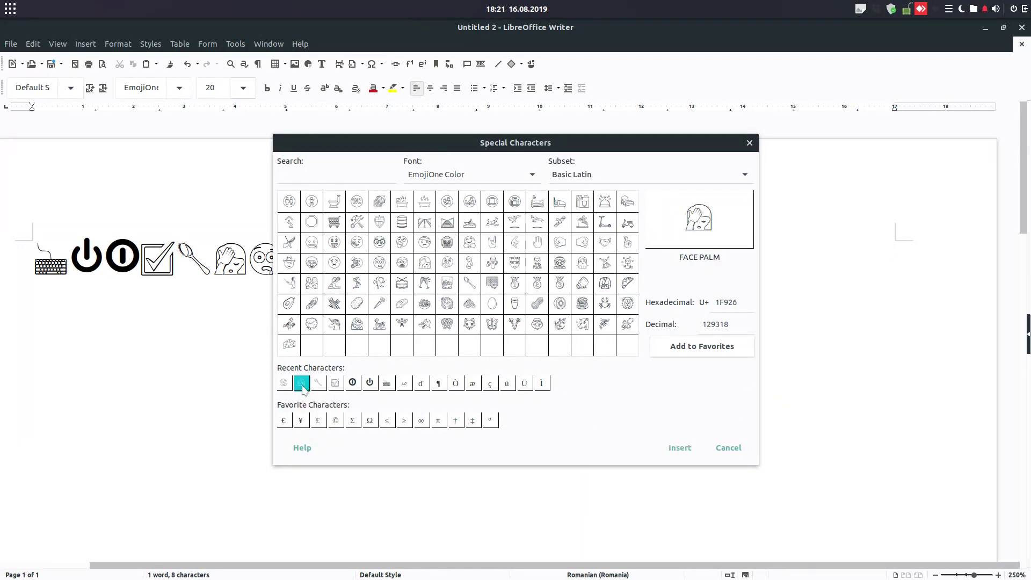
# Add Face Palm to Favorites and show About LibreOffice, version 6.3.0.4.
pyautogui.click(713, 348)
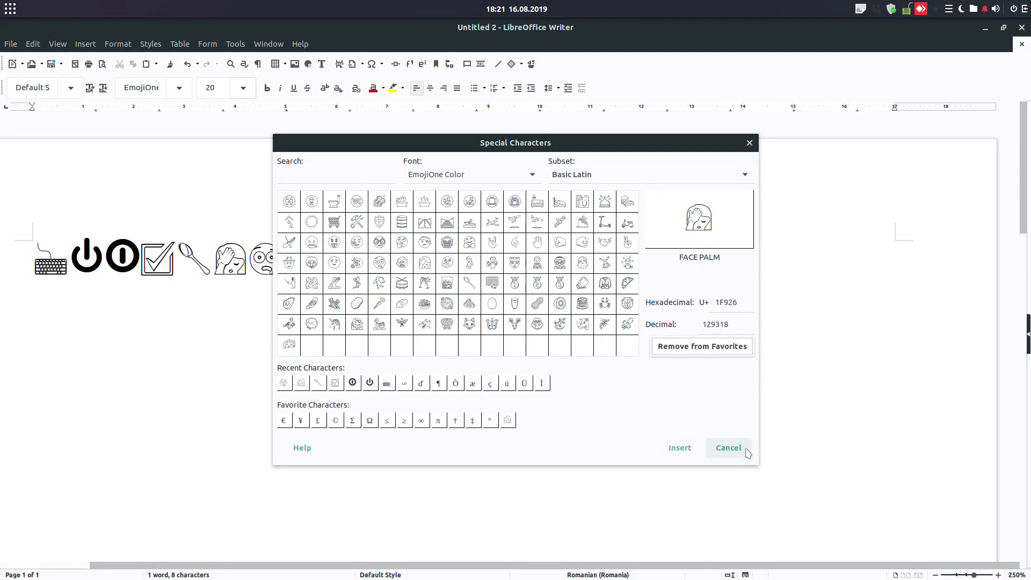
pyautogui.click(729, 448)
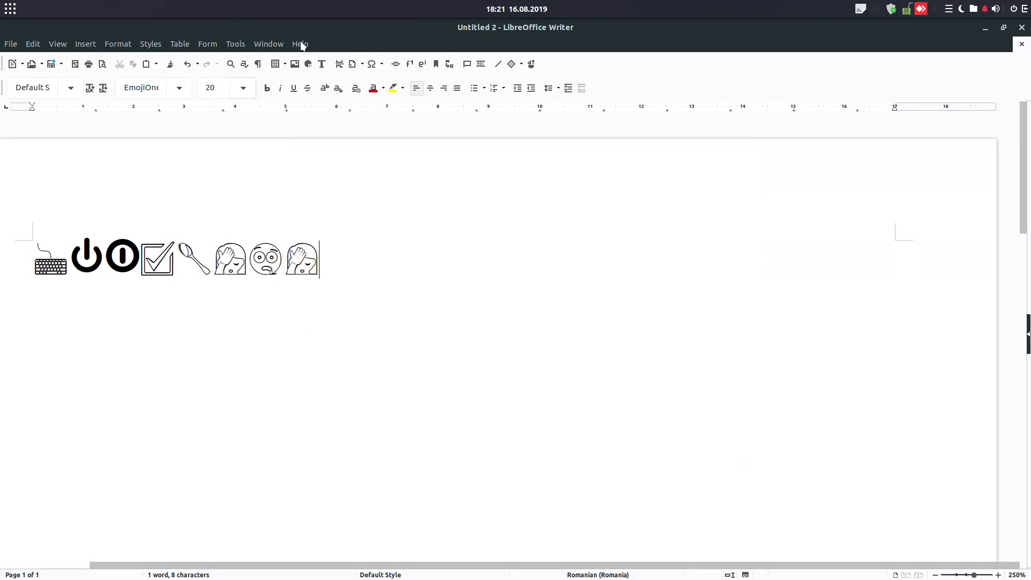
pyautogui.click(300, 43)
pyautogui.click(335, 272)
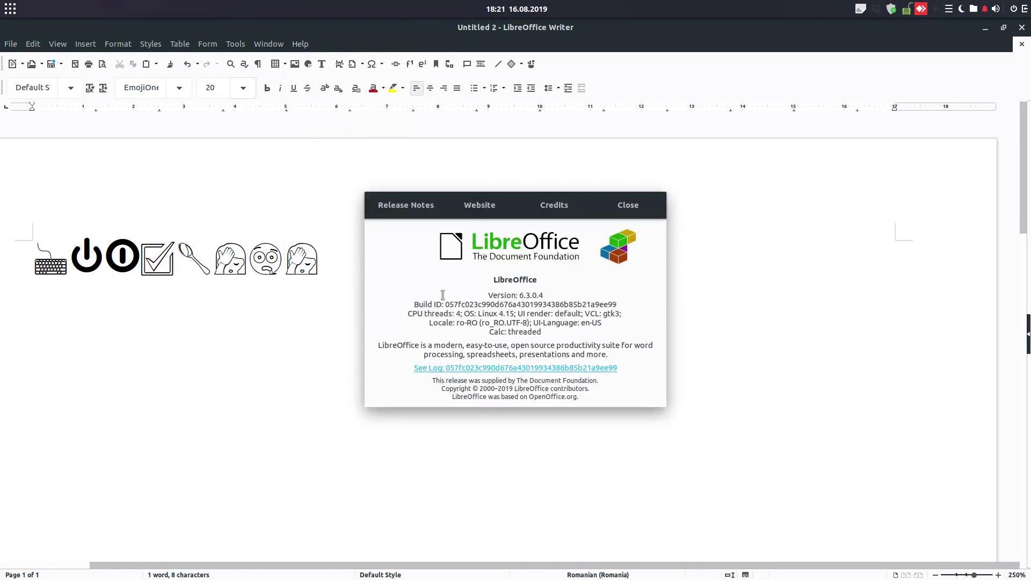